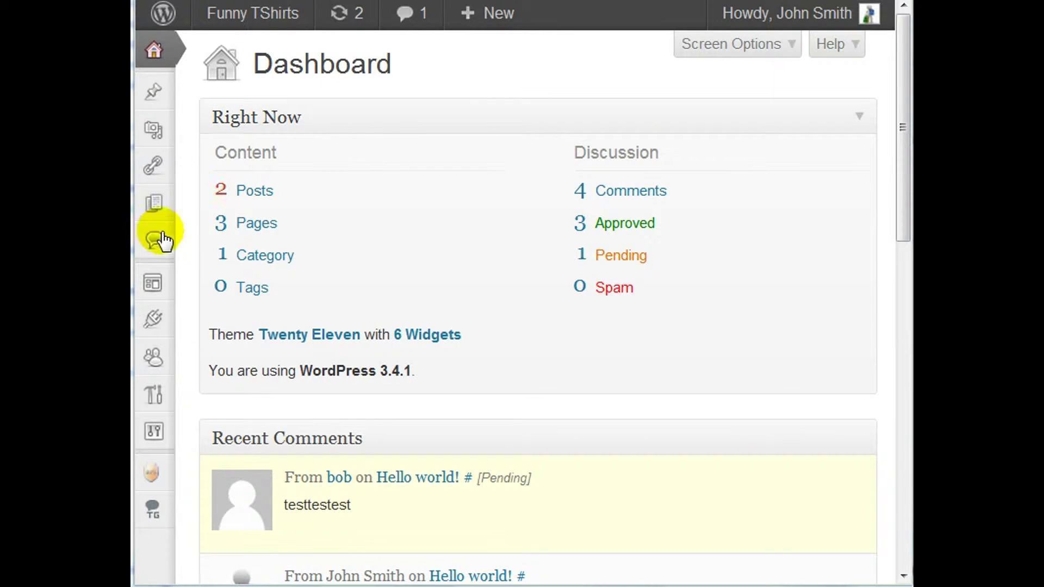
- Search the plugin directory for "WP Security Scan" and install the plugin of that name
mouse_move(155, 317)
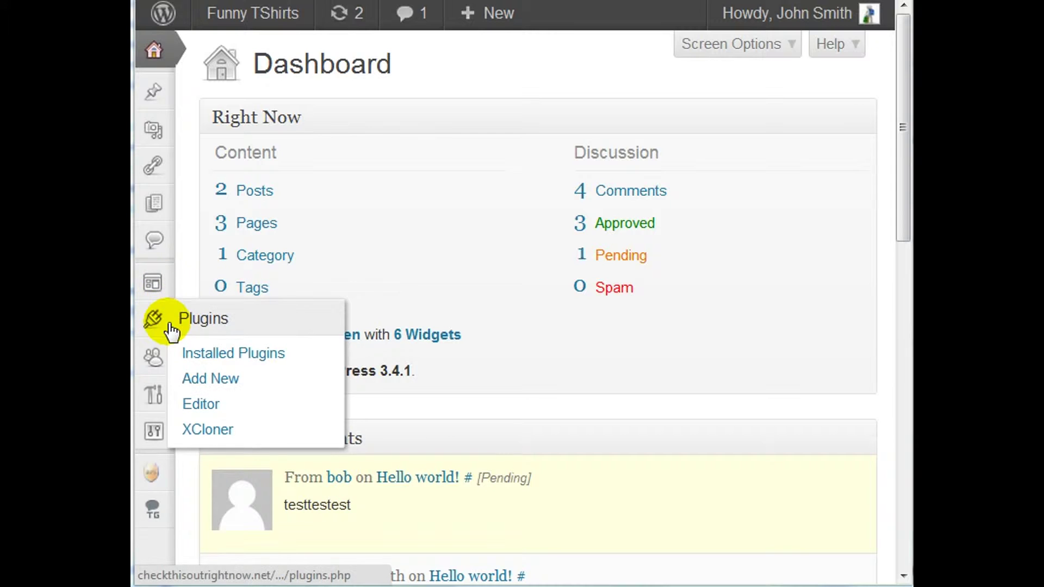
click(203, 387)
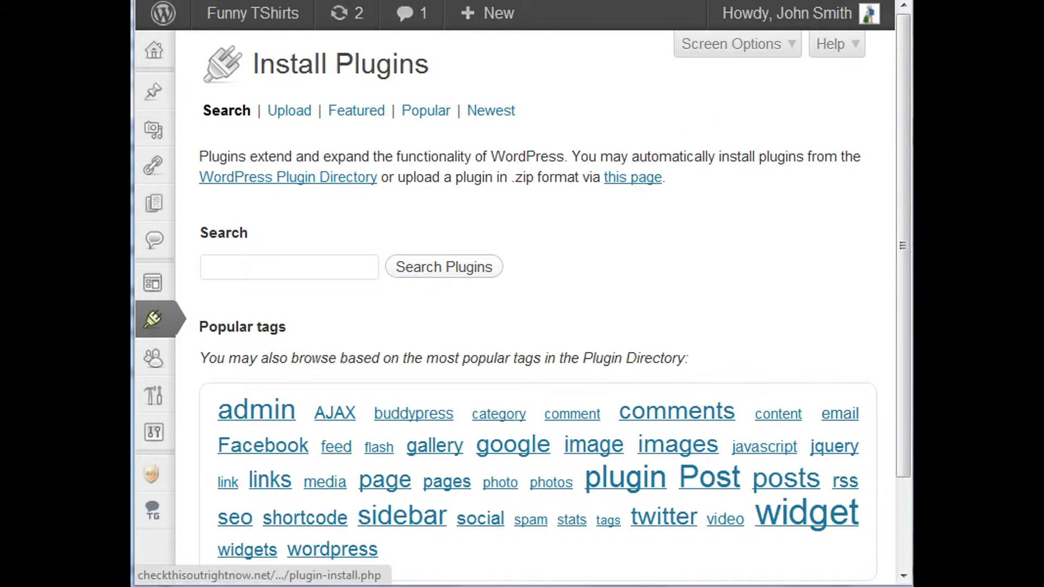
click(329, 262)
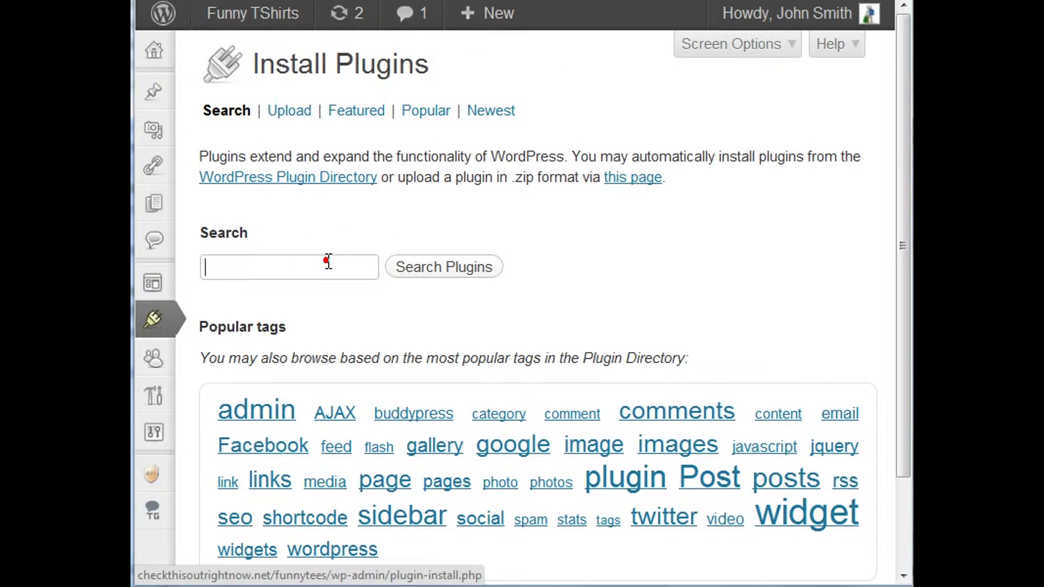
text(WP Security Scan)
click(464, 269)
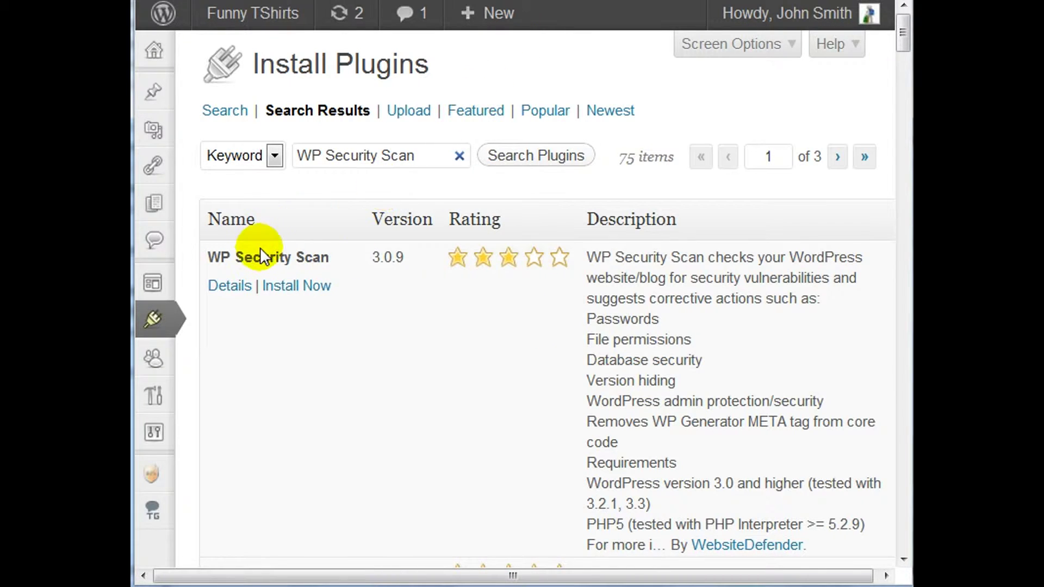
click(299, 287)
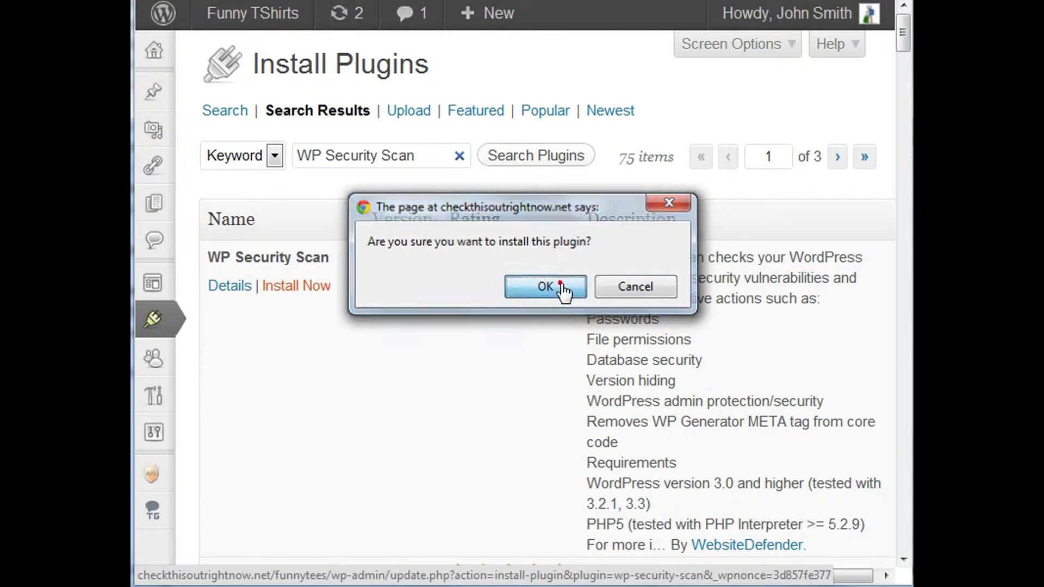
click(549, 287)
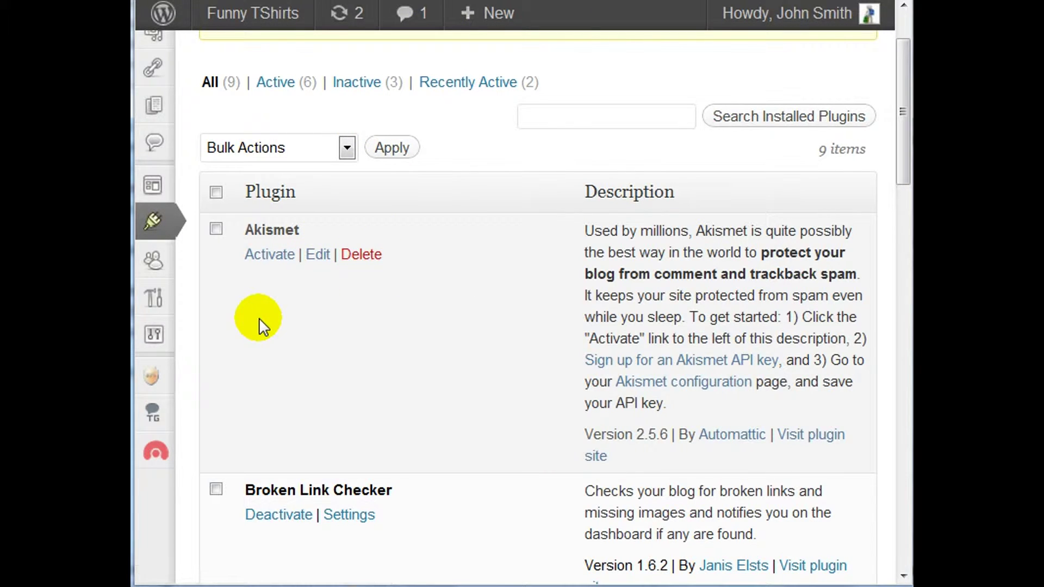
- Open the WSD security initial scan and follow its link for changing the database table prefix
mouse_move(162, 460)
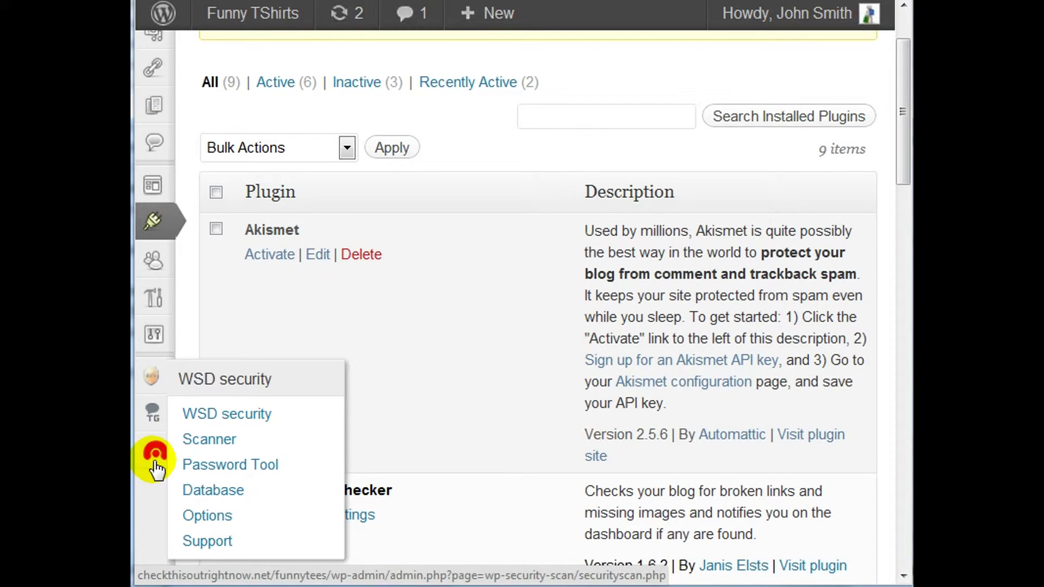
click(155, 452)
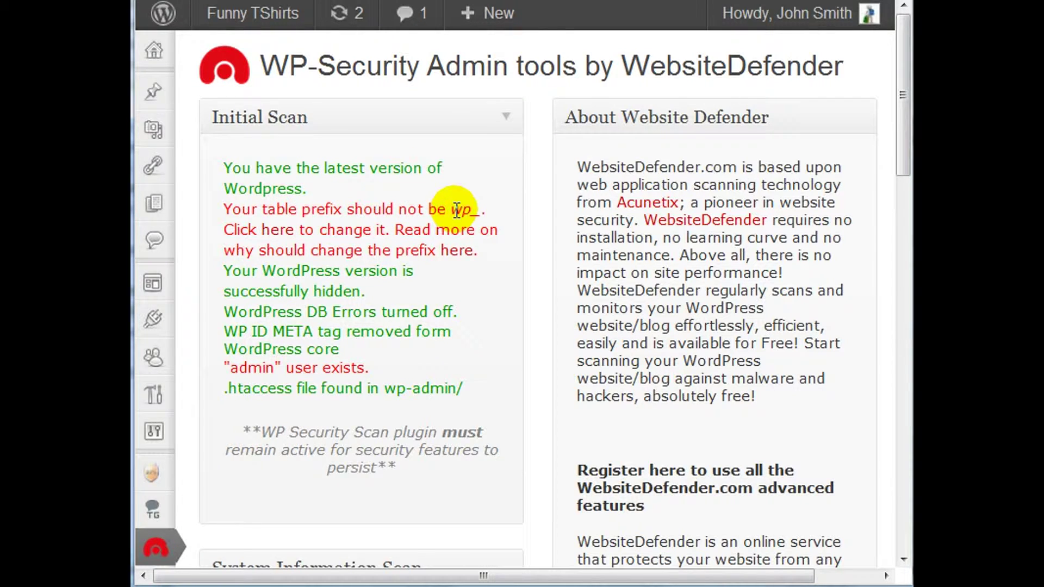
click(277, 231)
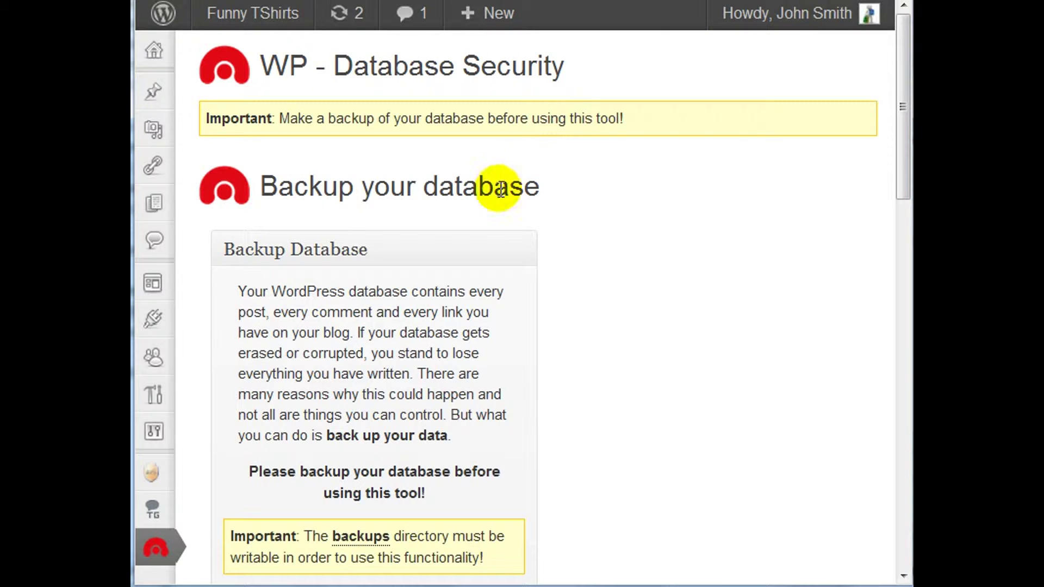
- Review the database prefix renaming requirements and the current prefix field, and return to the initial scan page
scroll(618, 234, down, 3)
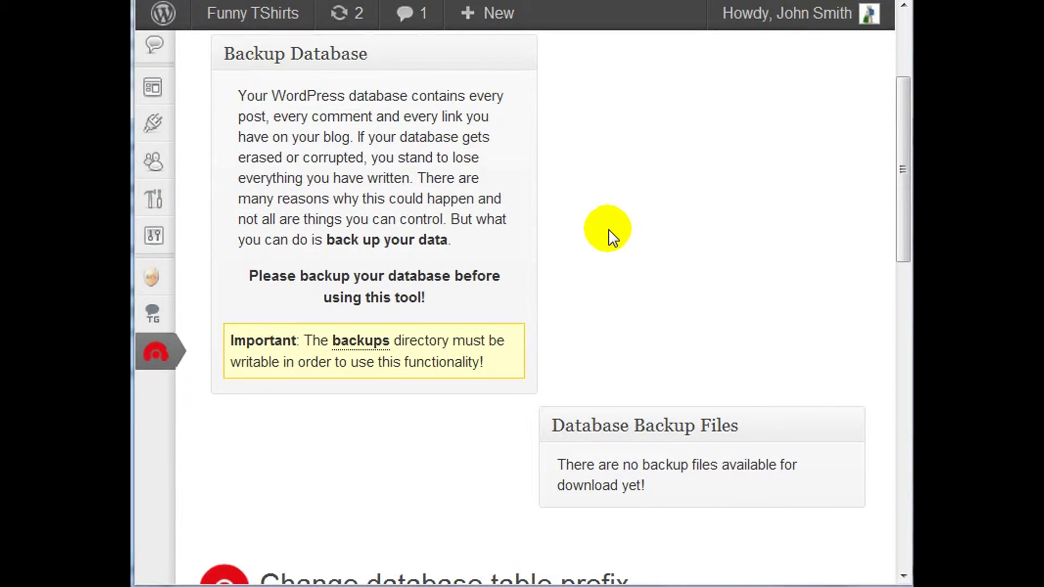
scroll(610, 235, down, 5)
scroll(605, 235, down, 5)
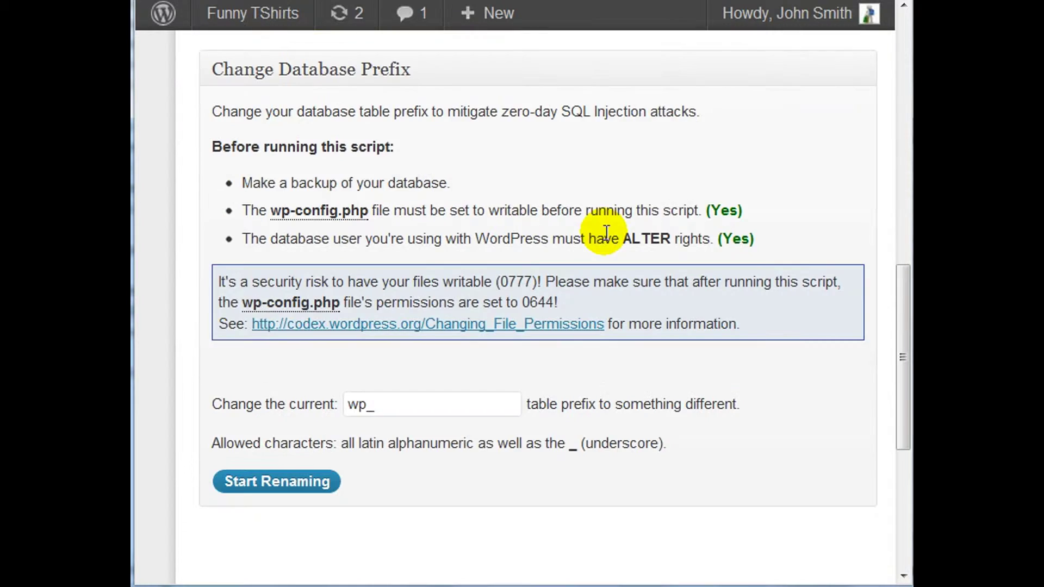
scroll(601, 233, up, 2)
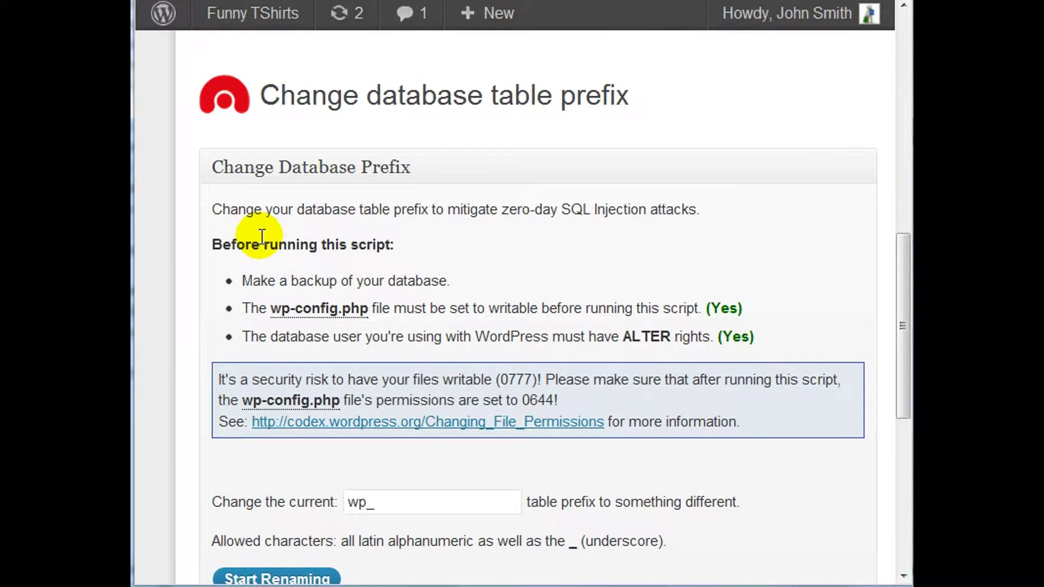
scroll(262, 238, down, 2)
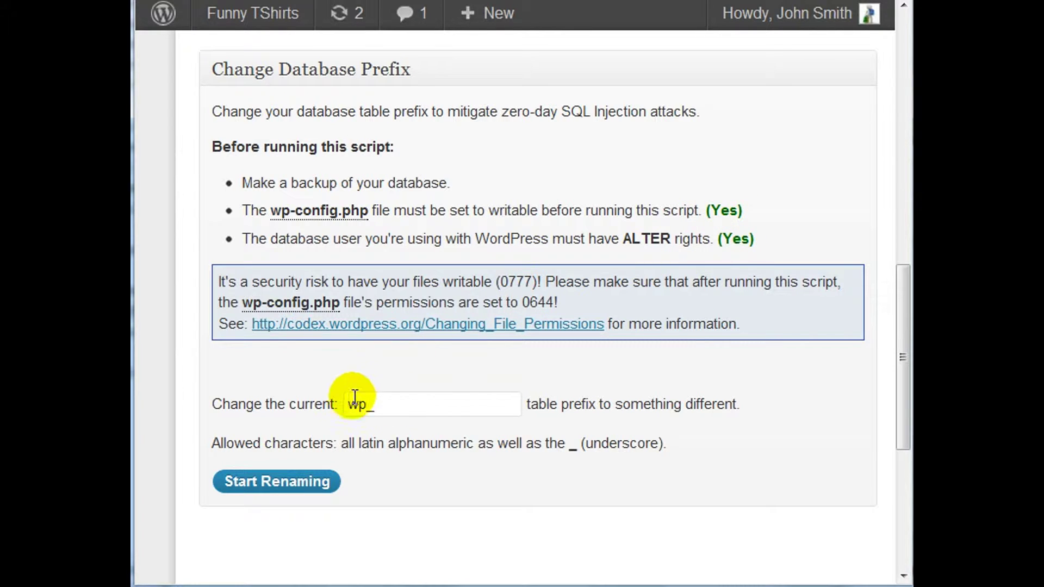
click(405, 401)
drag(383, 402, 344, 403)
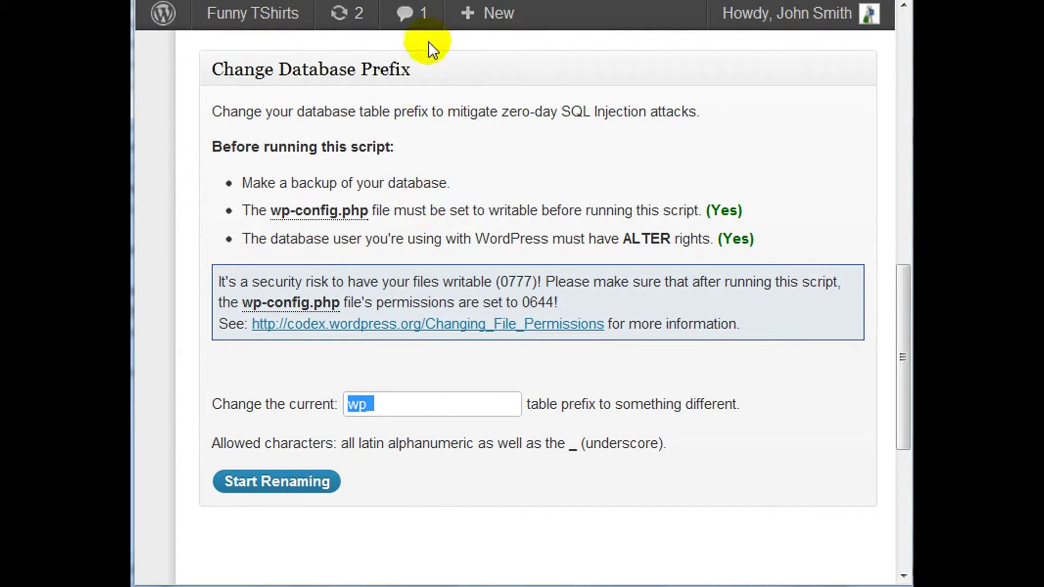
key(alt+Left)
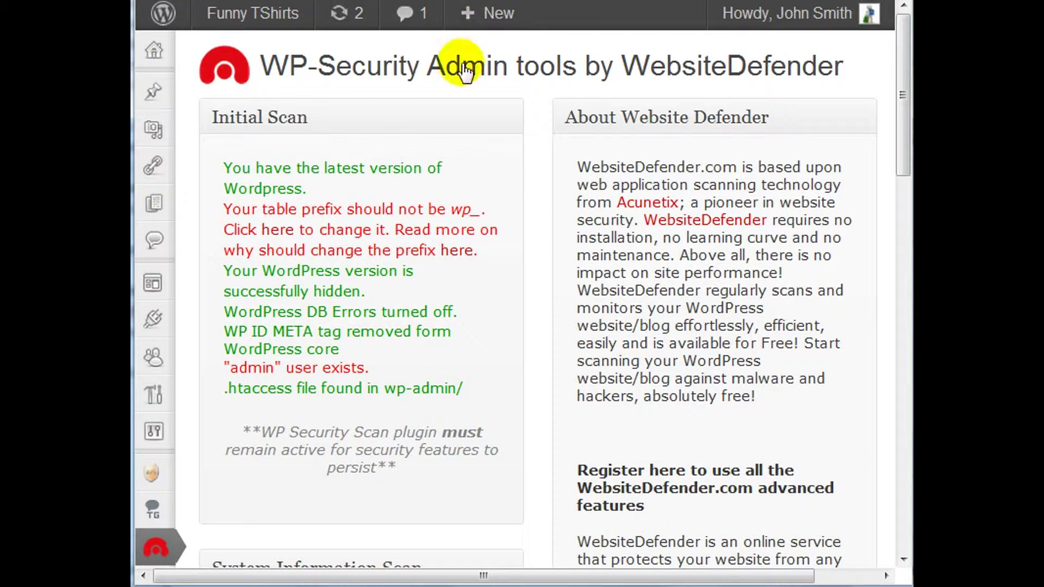
- Open the WSD security Scanner and compare the root directory's current chmod with the needed one
scroll(381, 230, down, 4)
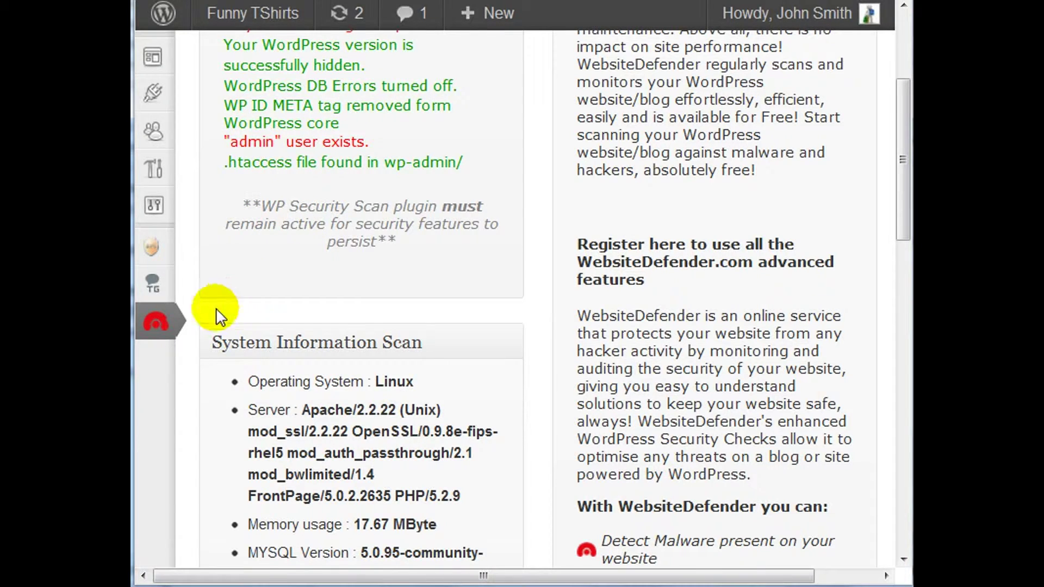
mouse_move(156, 338)
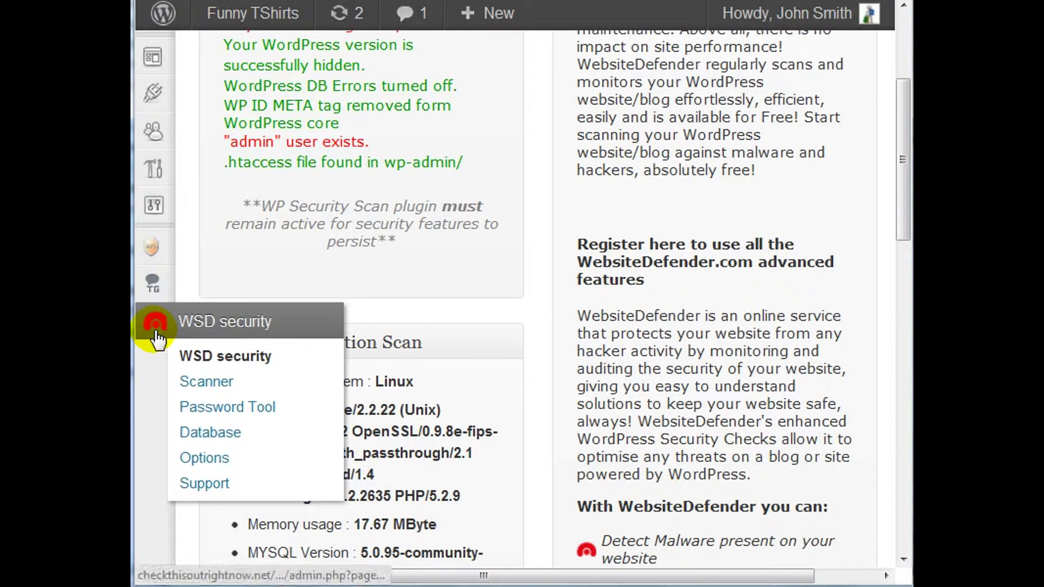
click(206, 382)
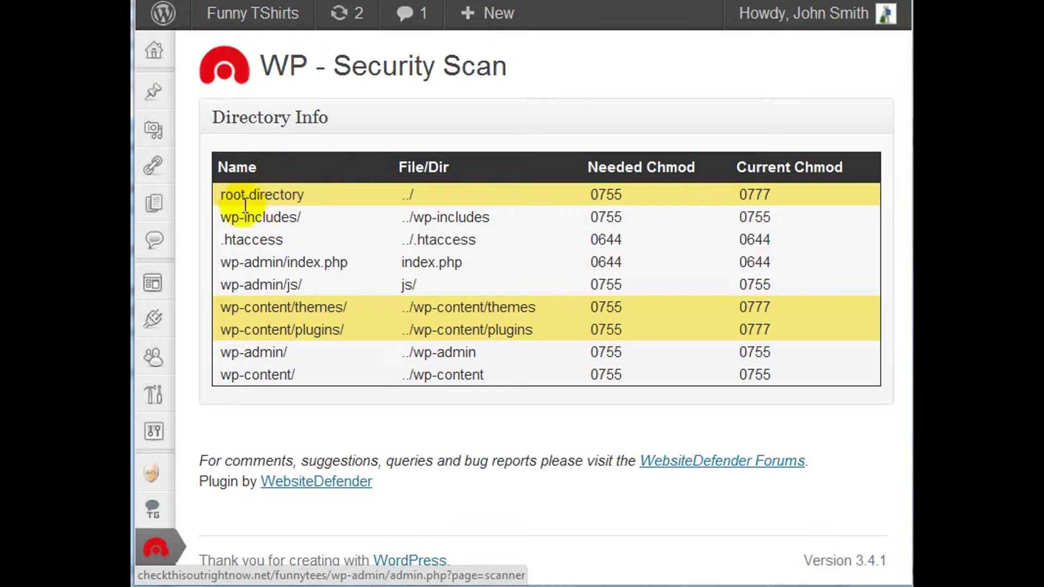
double_click(770, 191)
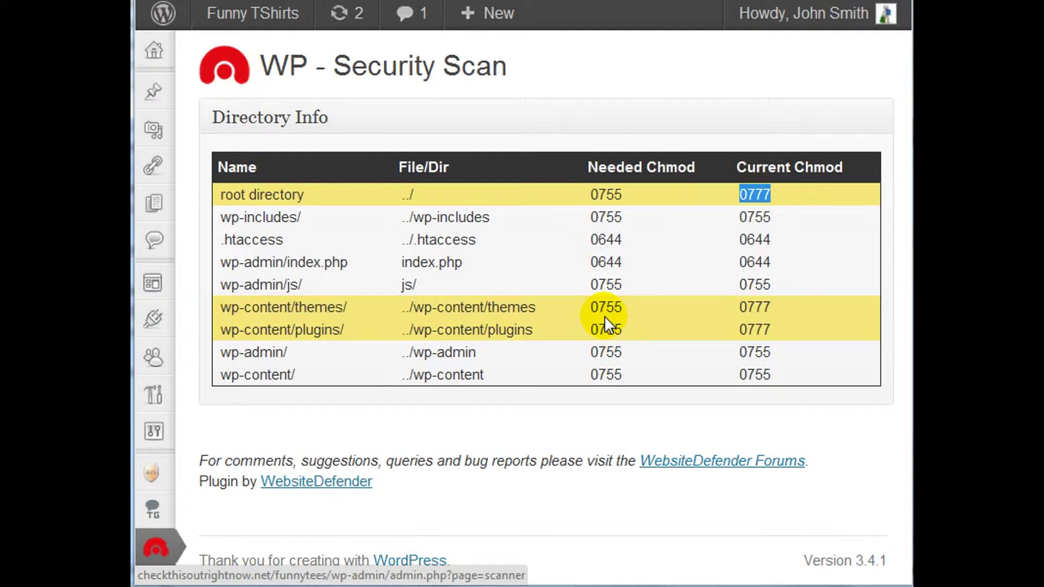
drag(624, 195, 602, 197)
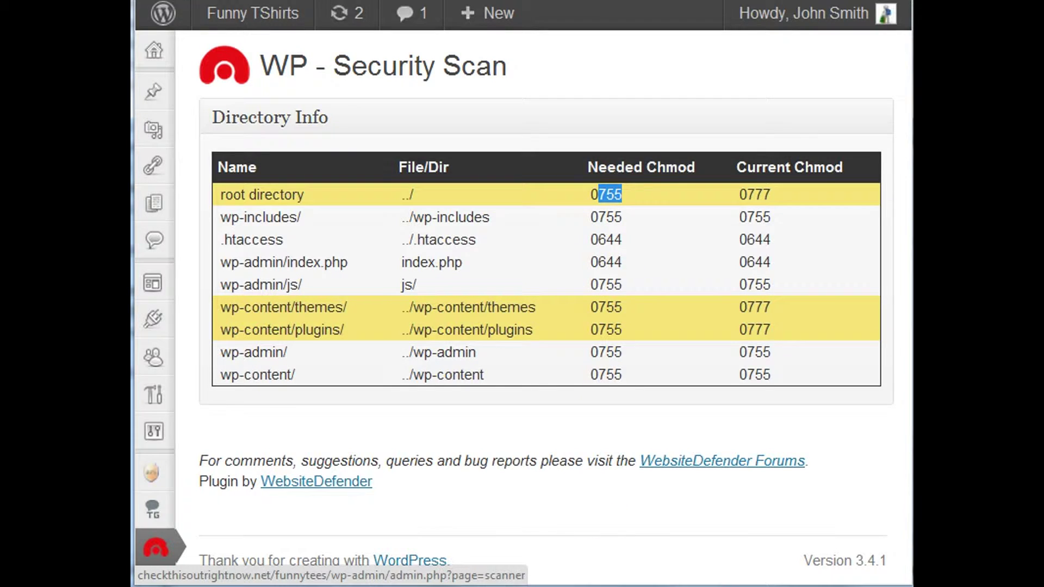
- Switch to the FileZilla FTP client and reposition its window over the browser
click(622, 586)
click(261, 1)
click(267, 18)
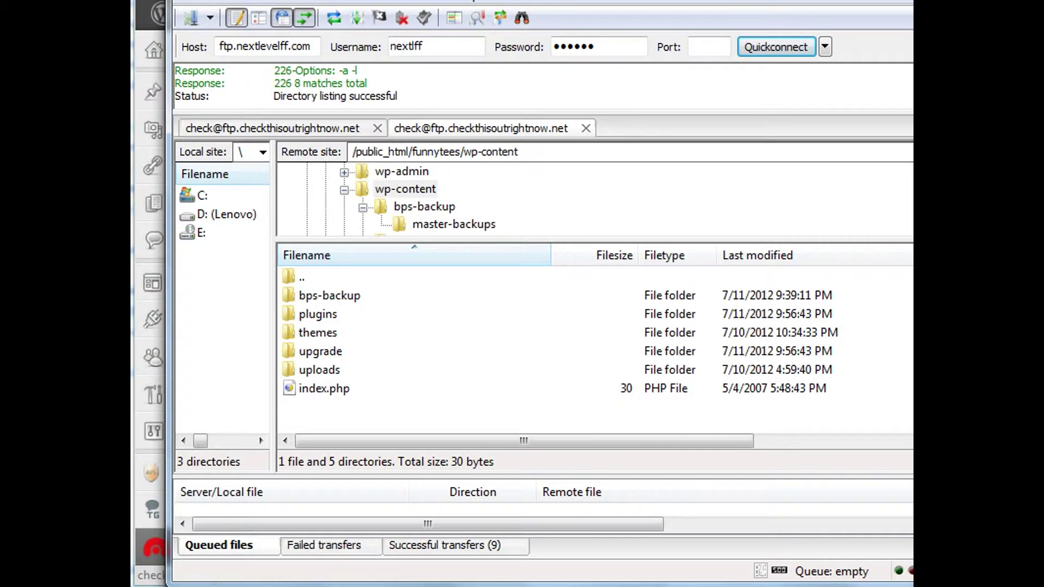
drag(348, 0, 363, 0)
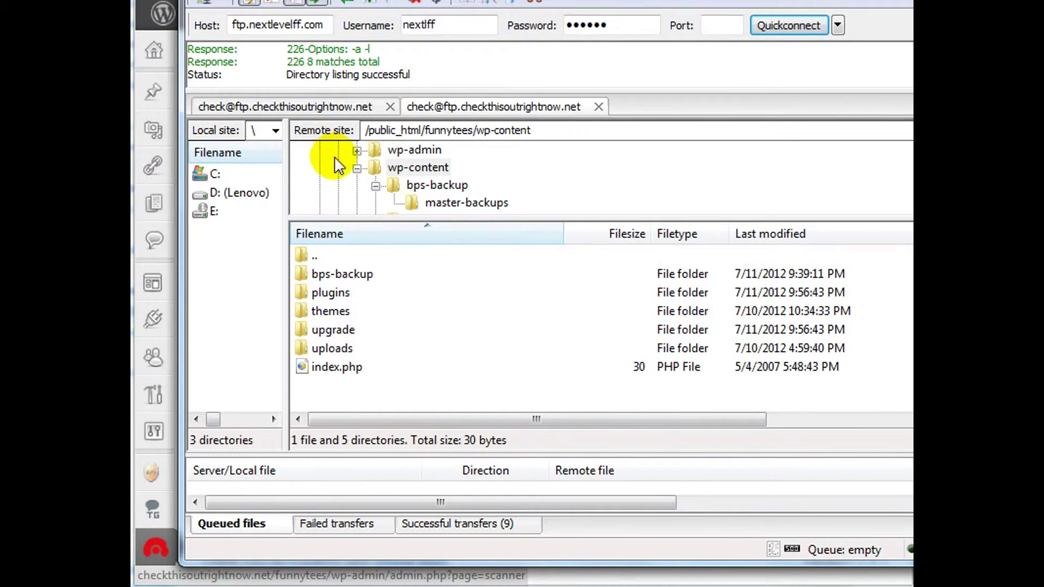
- Open the public_html folder in the remote site's directory tree
click(402, 167)
scroll(418, 163, up, 1)
scroll(419, 165, up, 2)
scroll(420, 166, down, 1)
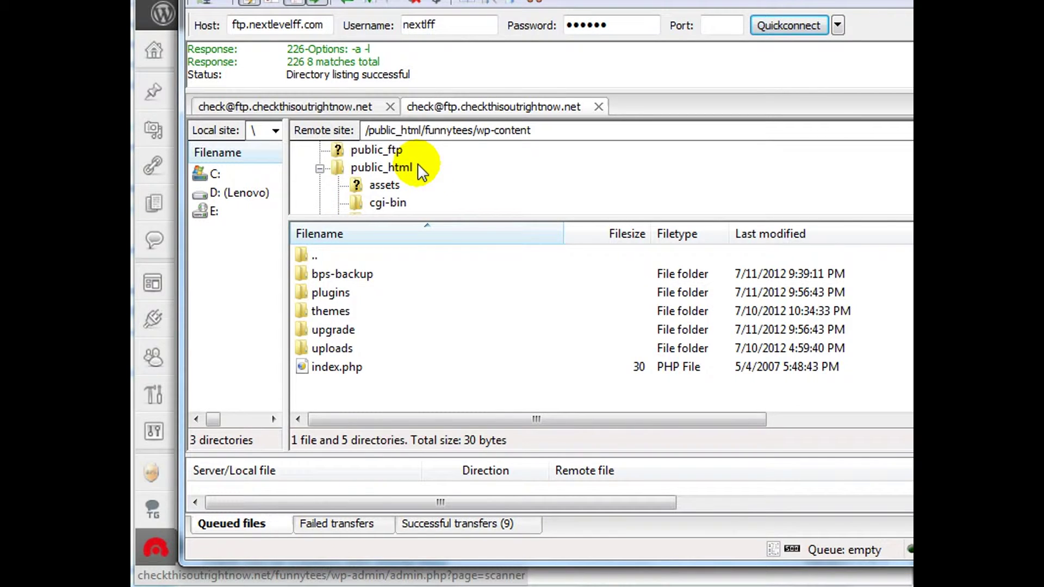
scroll(415, 163, up, 1)
scroll(415, 162, down, 2)
click(394, 166)
click(390, 151)
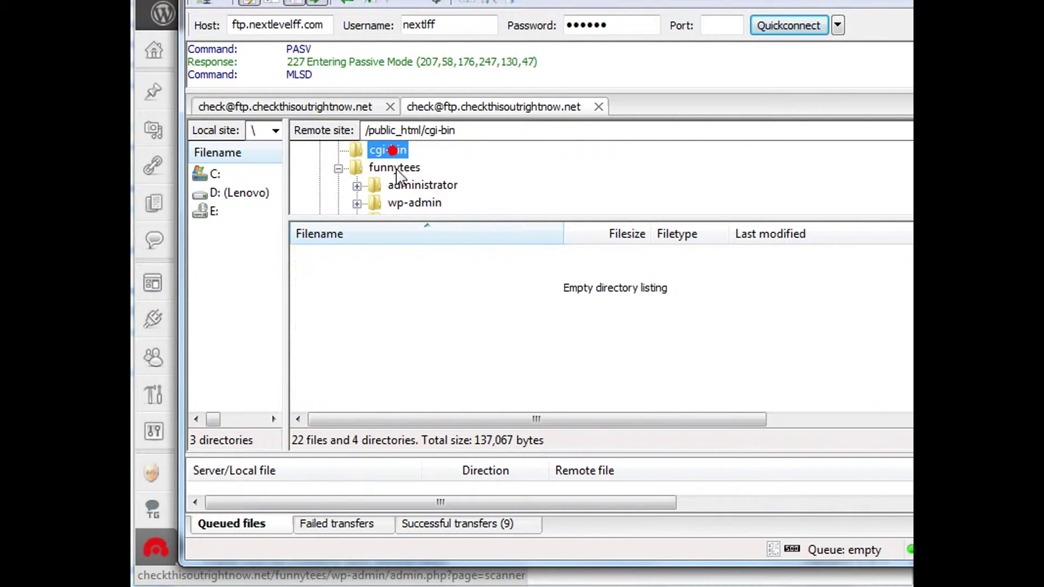
scroll(395, 168, up, 1)
click(396, 168)
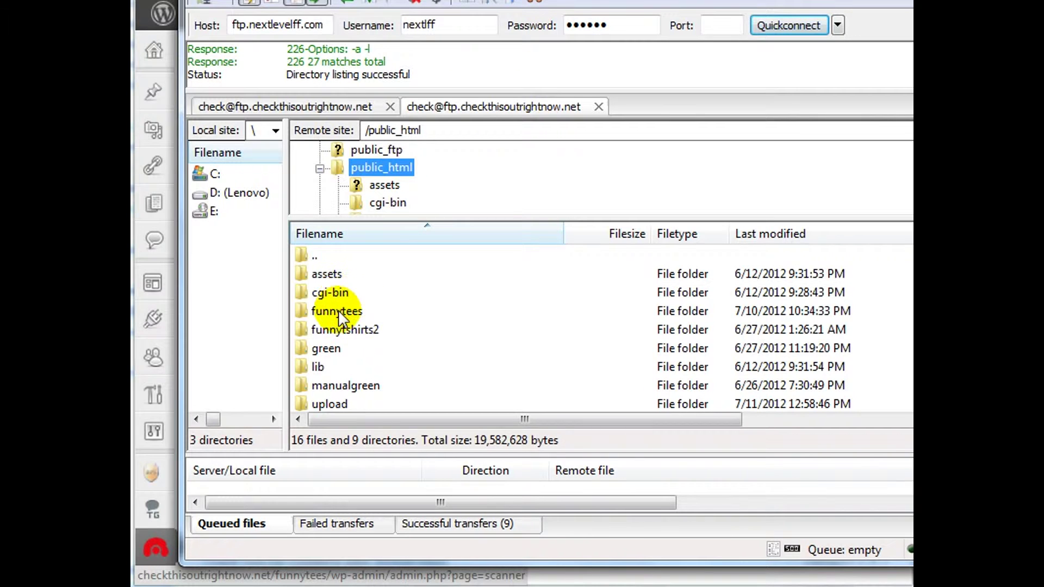
- Set the file permissions of the funnytees directory to 755 without recursing into subdirectories
click(338, 310)
right_click(338, 310)
click(371, 517)
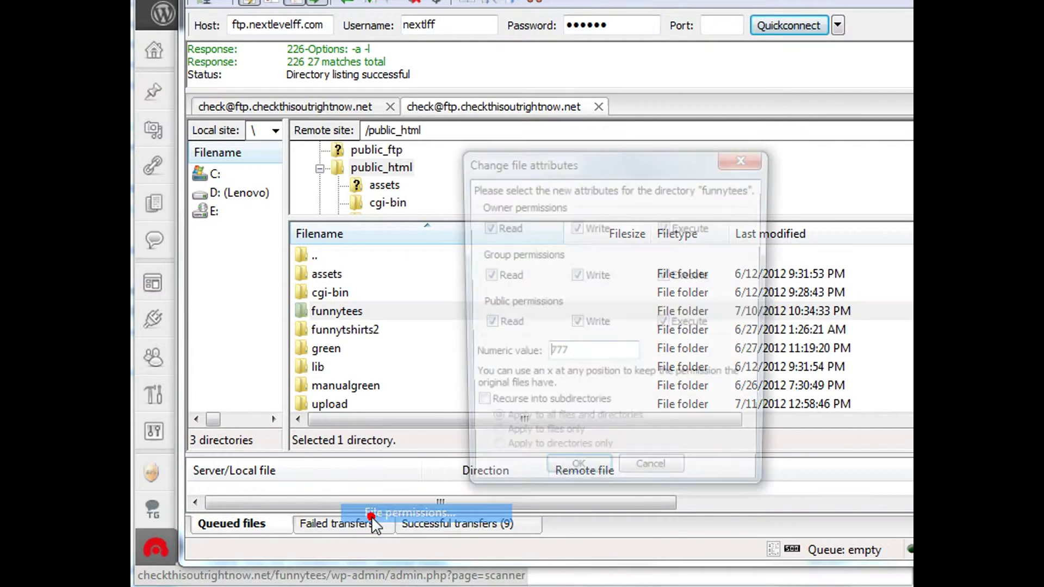
drag(586, 358, 482, 356)
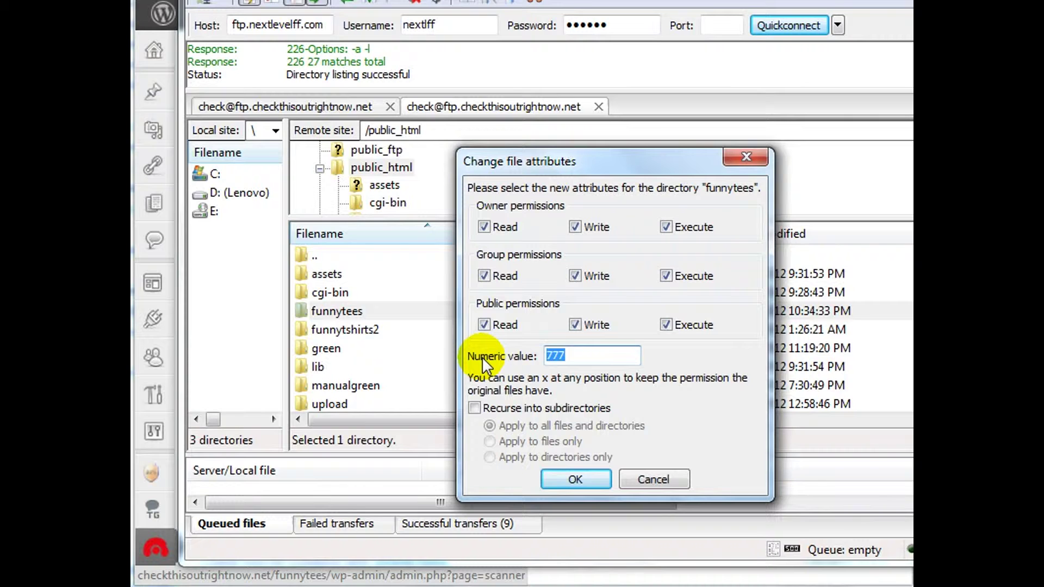
text(755)
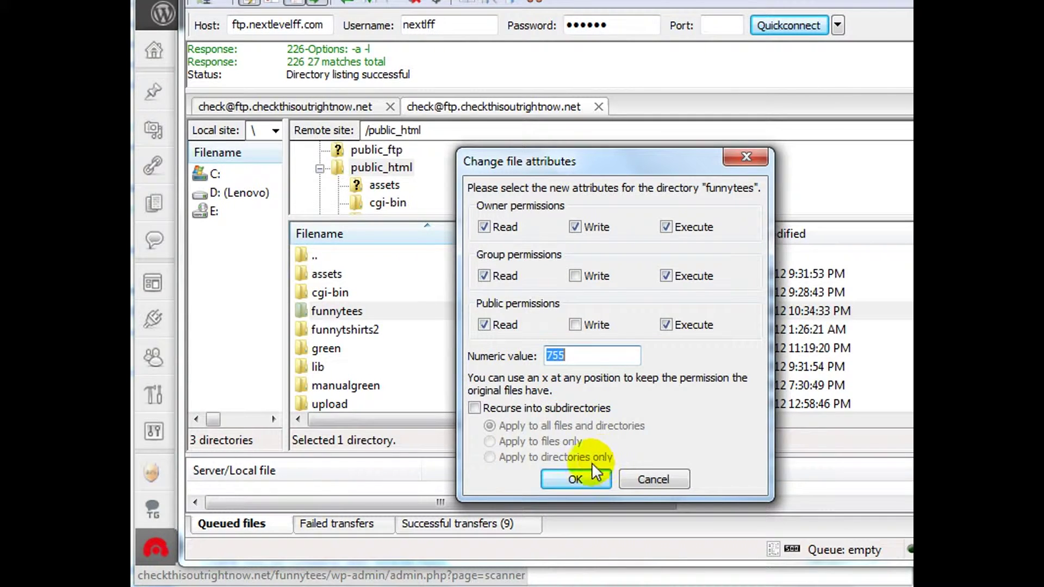
click(576, 479)
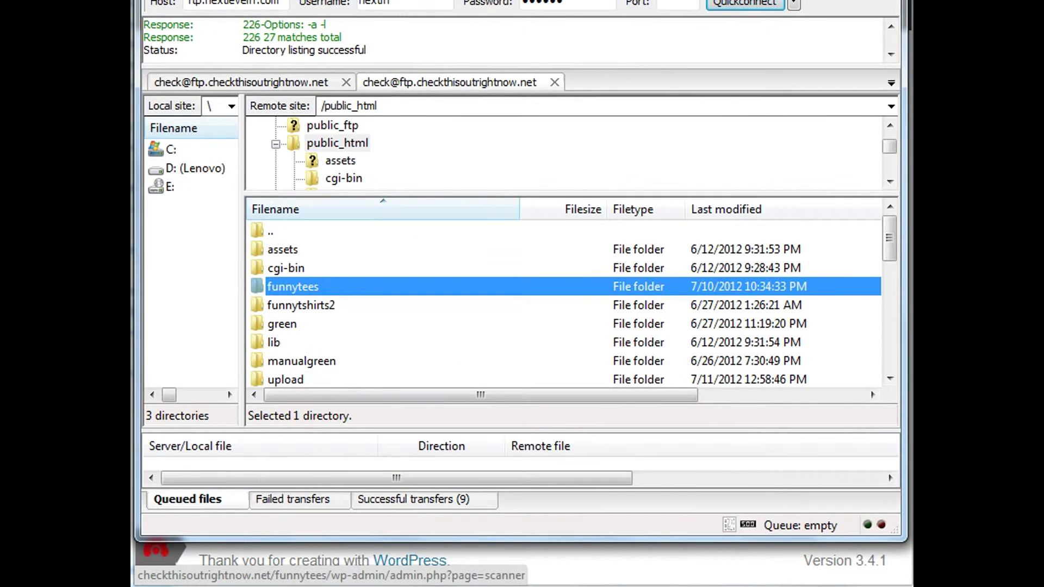
- Set the file permissions of both the plugins and themes folders in funnytees/wp-content to 755
double_click(279, 284)
click(280, 285)
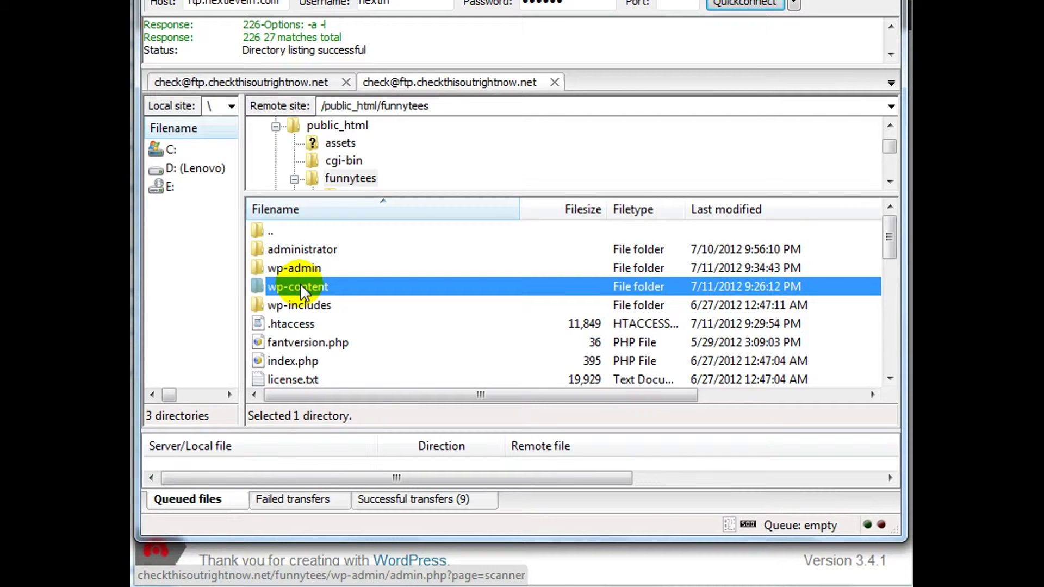
double_click(301, 288)
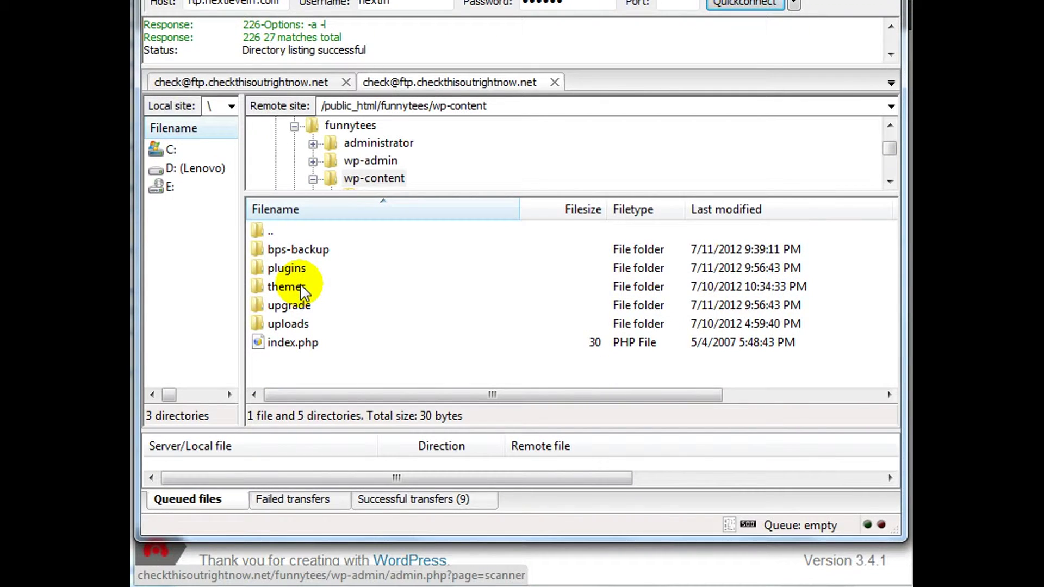
click(304, 267)
ctrl+click(294, 289)
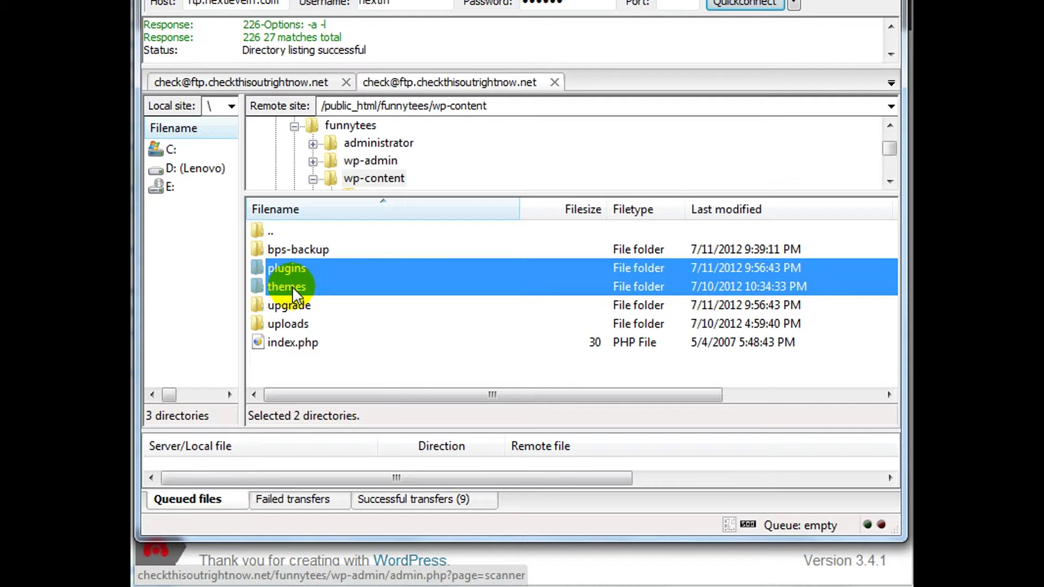
right_click(292, 286)
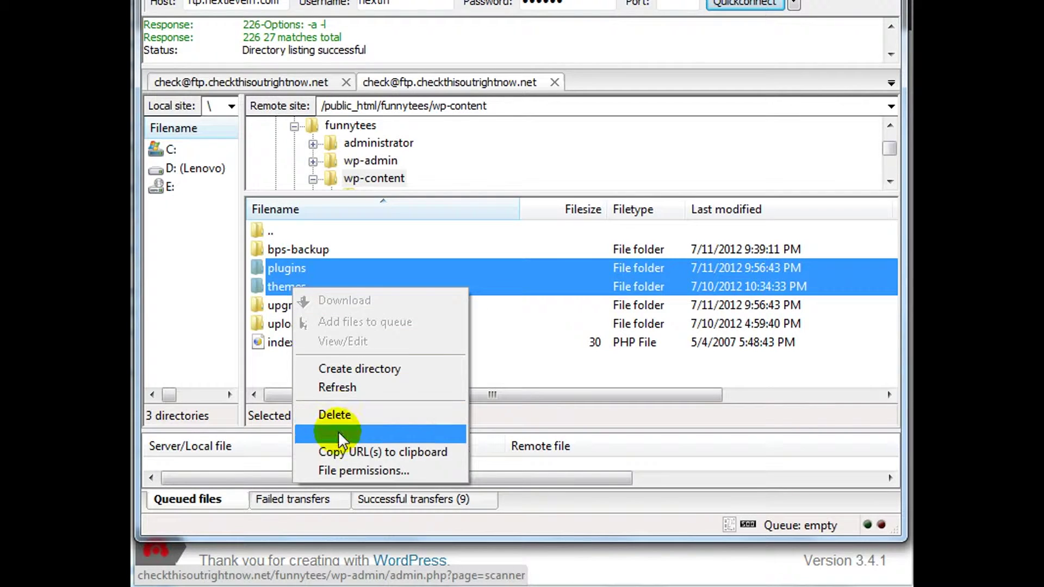
click(353, 470)
double_click(566, 331)
text(755)
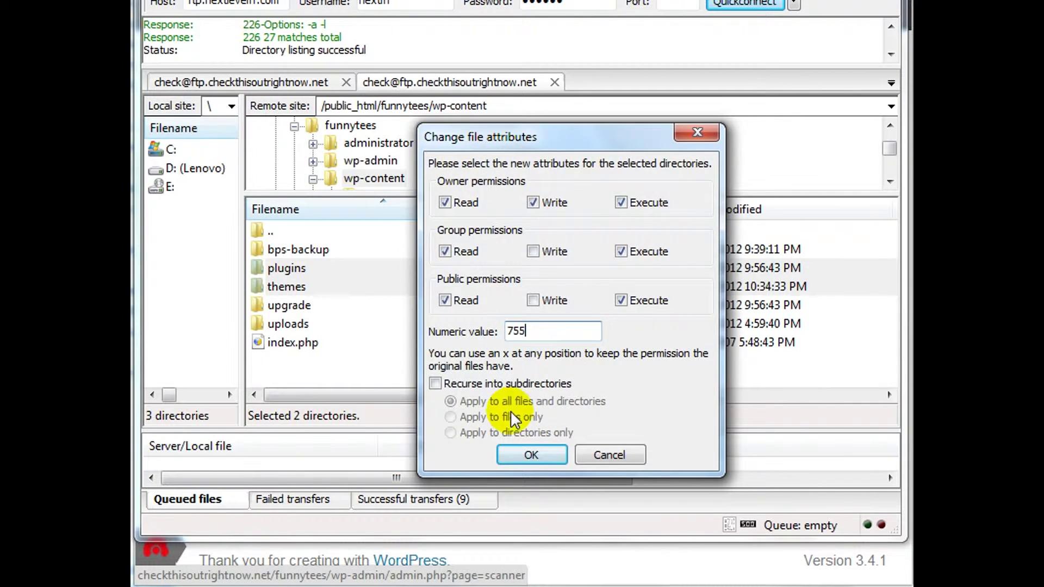
click(530, 453)
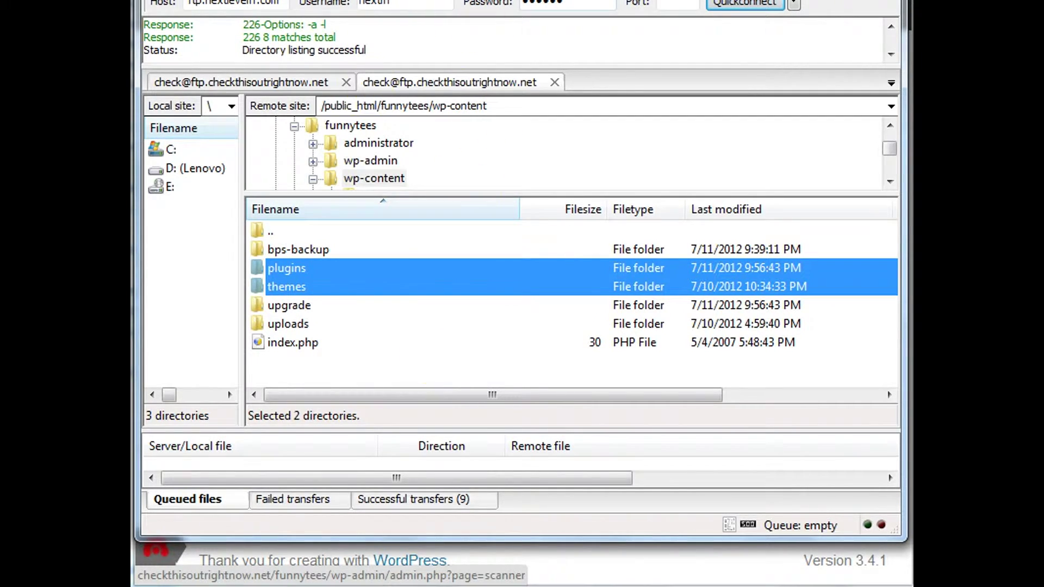
- Switch back to the WordPress admin in the browser, find the Better WP Security plugin in the directory and install and activate it
key(alt+Tab)
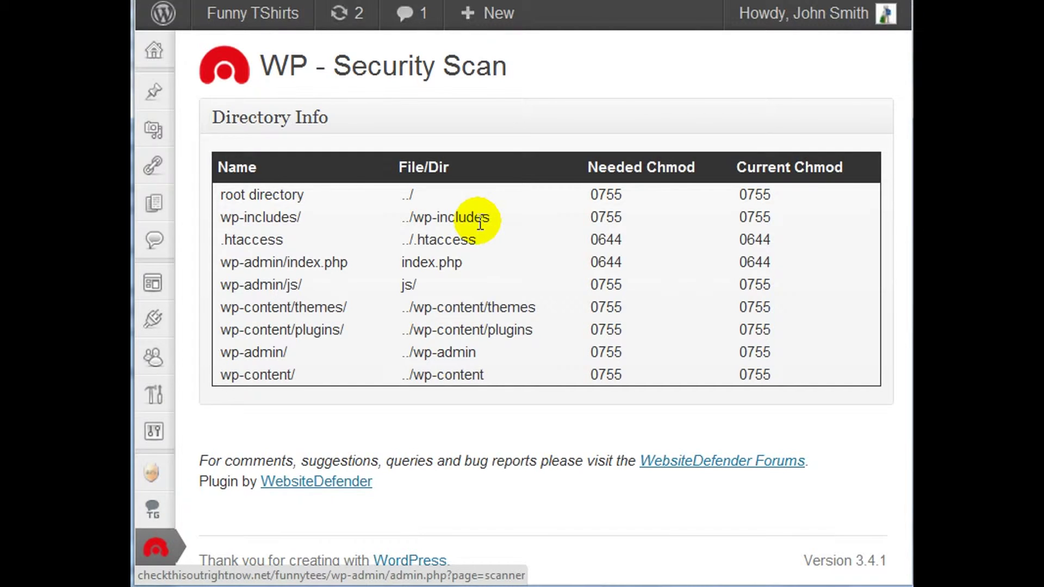
mouse_move(154, 325)
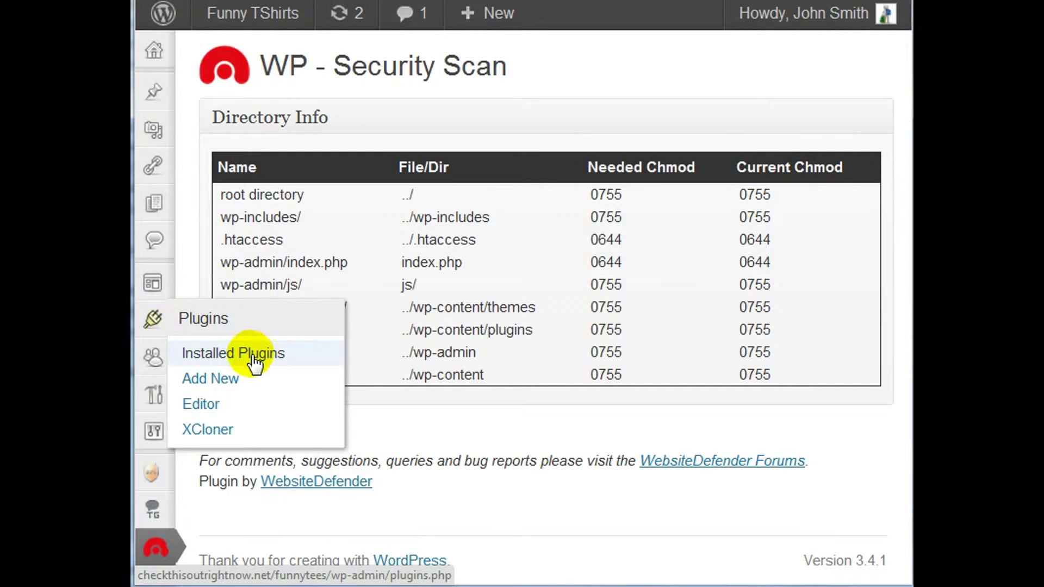
click(241, 379)
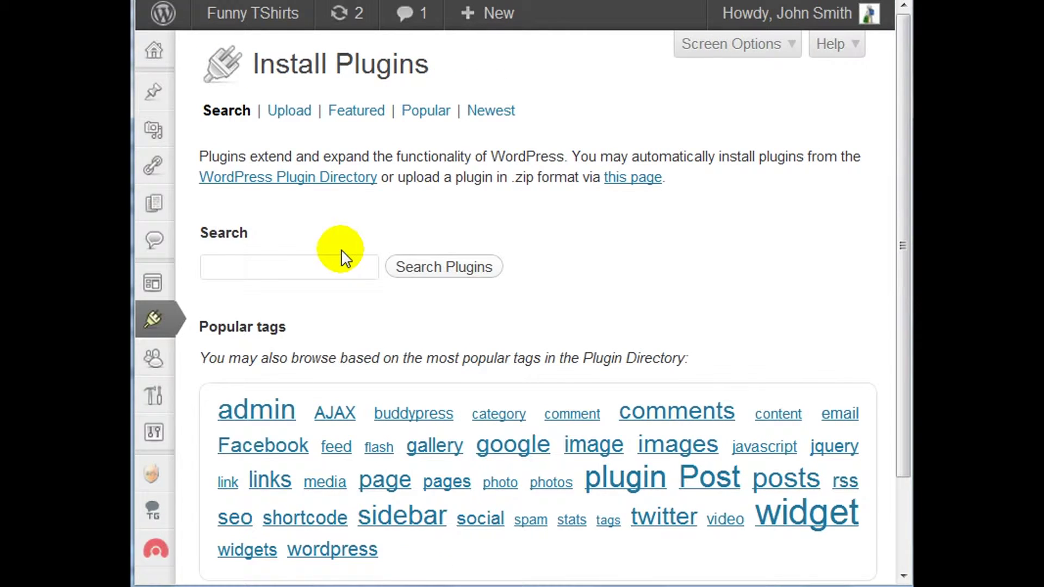
click(359, 269)
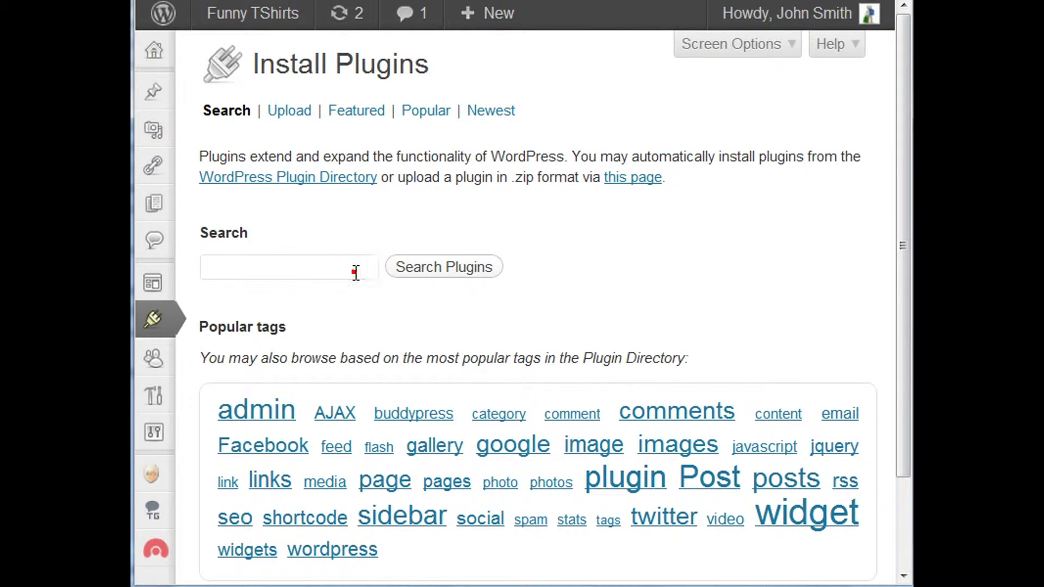
text(Better WP Security)
click(471, 279)
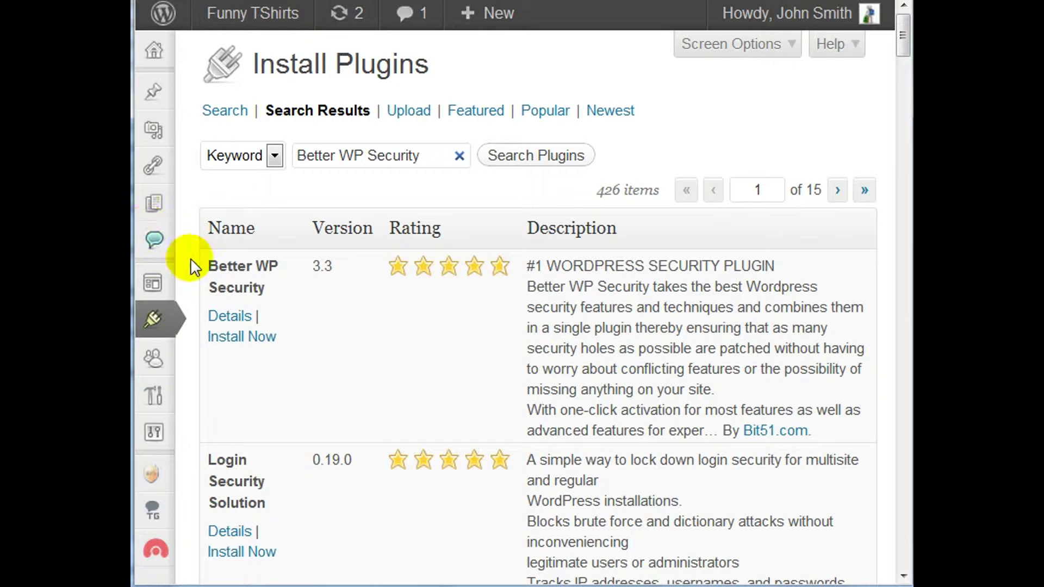
click(274, 333)
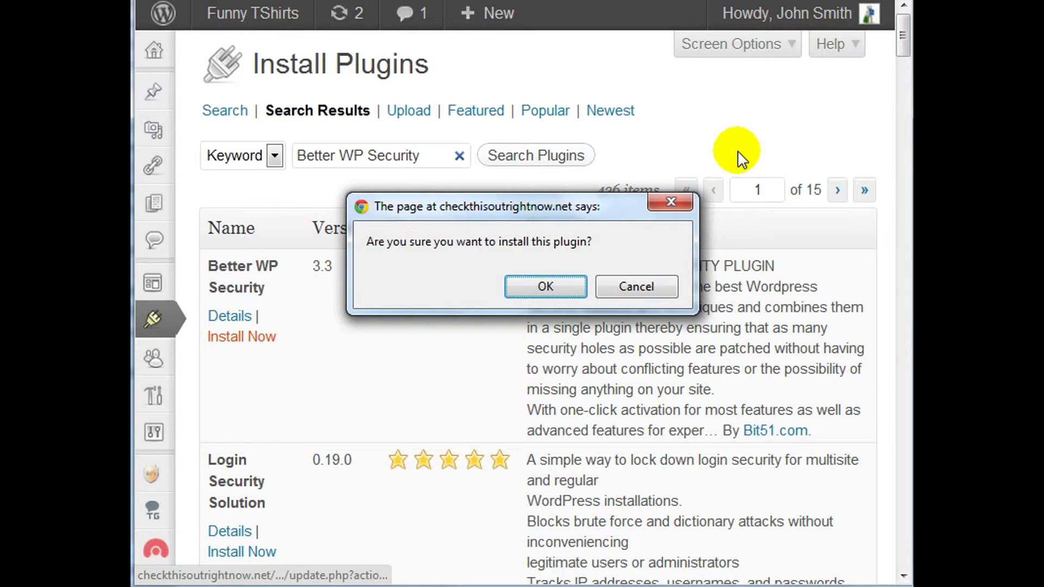
click(562, 281)
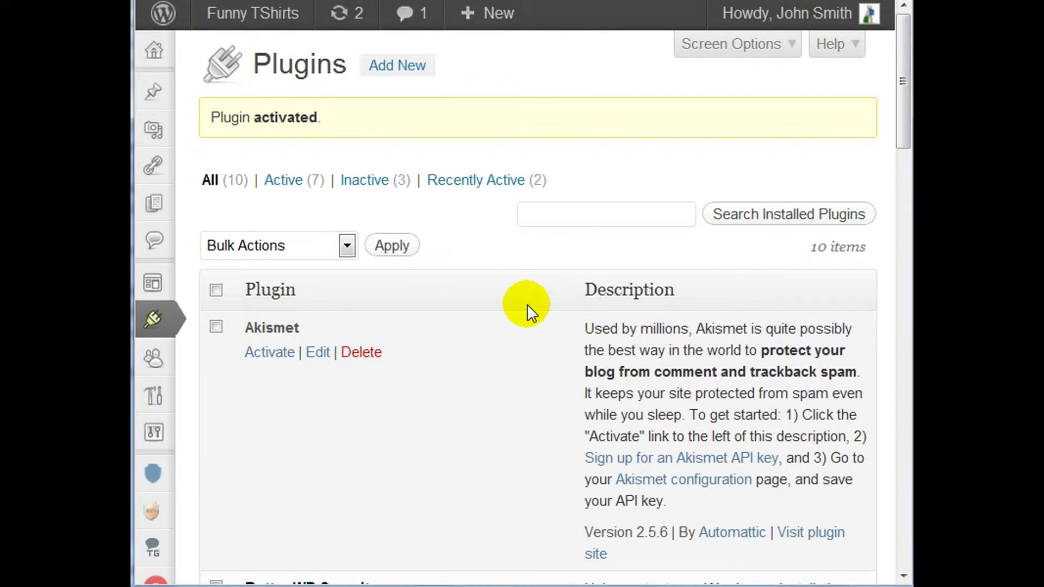
- Open the Better WP Security page and create a database backup
click(155, 474)
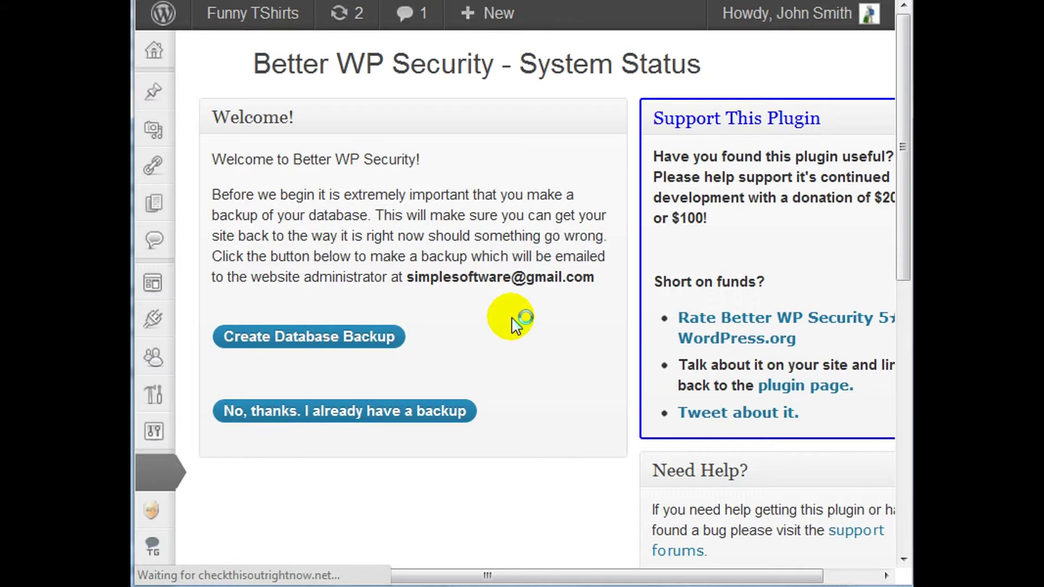
scroll(706, 243, down, 5)
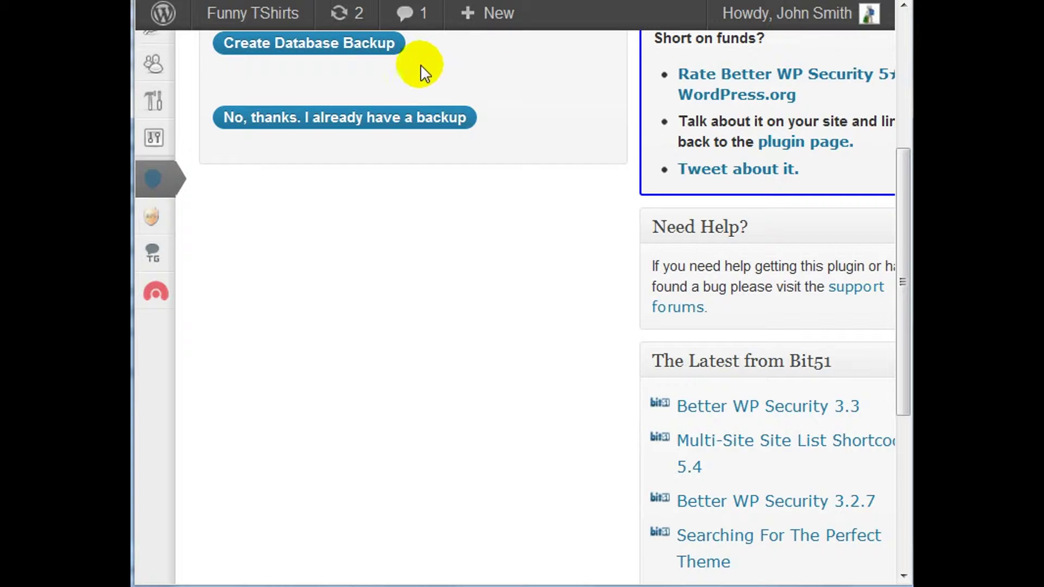
click(364, 48)
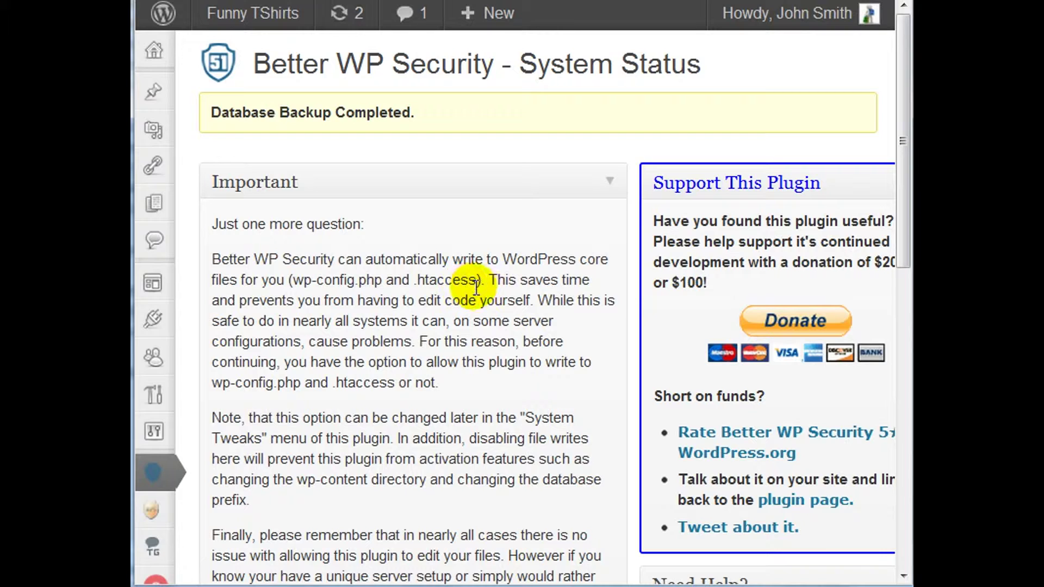
- Allow Better WP Security to change WordPress core files and apply its one-click protection from basic attacks
scroll(475, 285, down, 3)
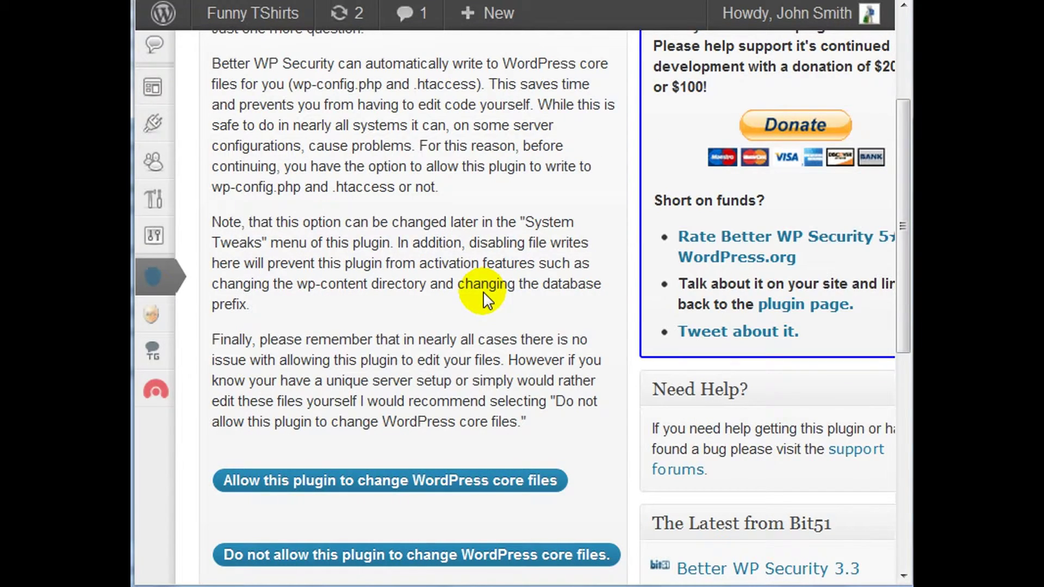
scroll(490, 278, up, 2)
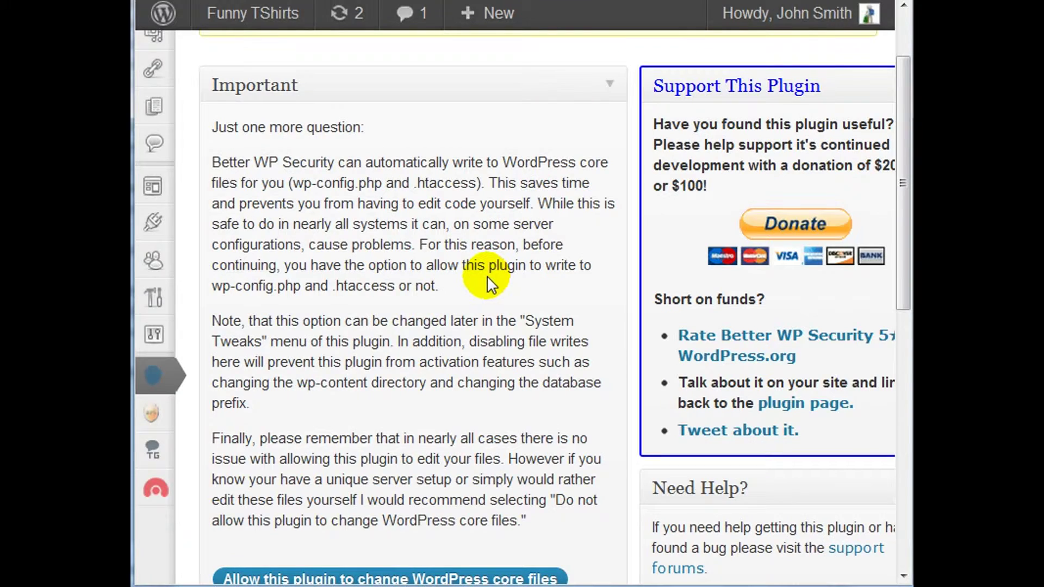
scroll(487, 275, down, 2)
scroll(489, 276, down, 2)
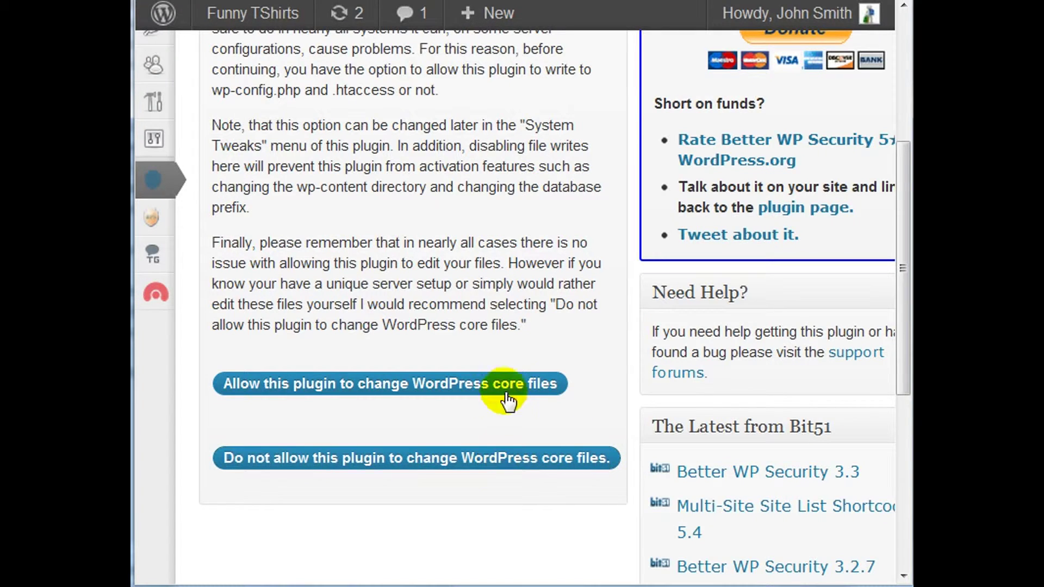
scroll(508, 396, up, 2)
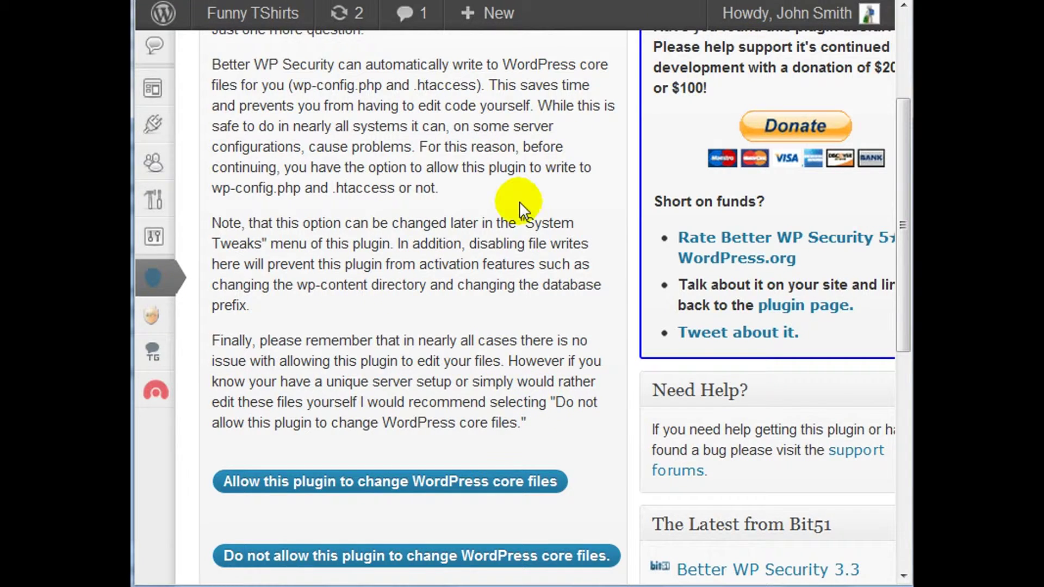
scroll(438, 279, down, 2)
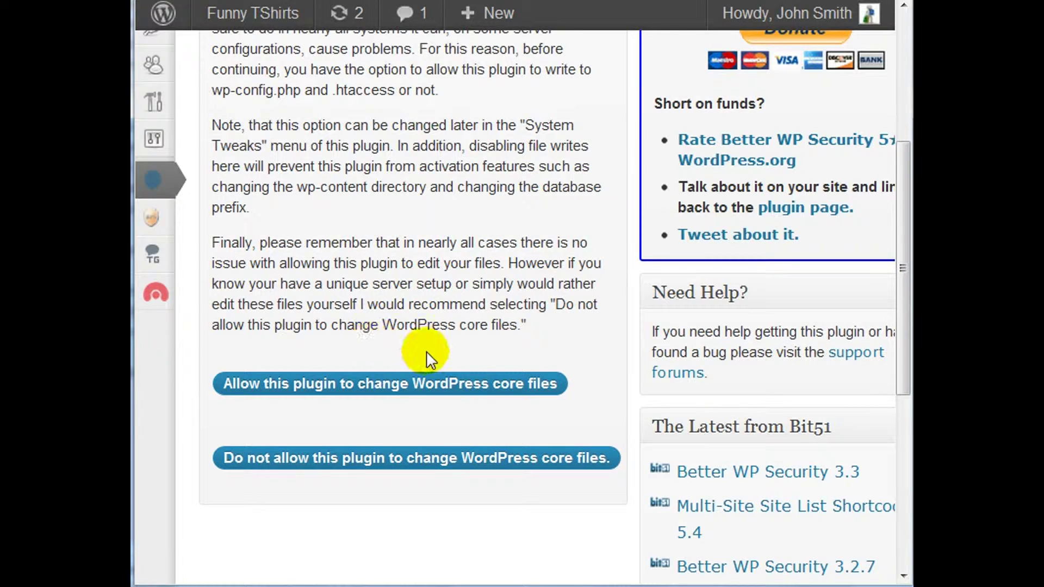
click(434, 387)
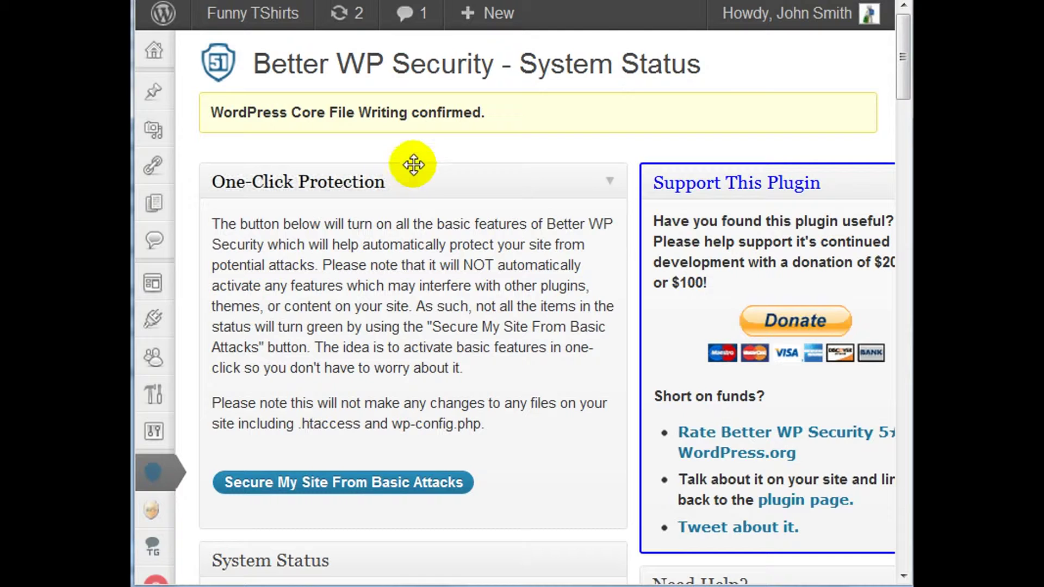
scroll(304, 337, down, 2)
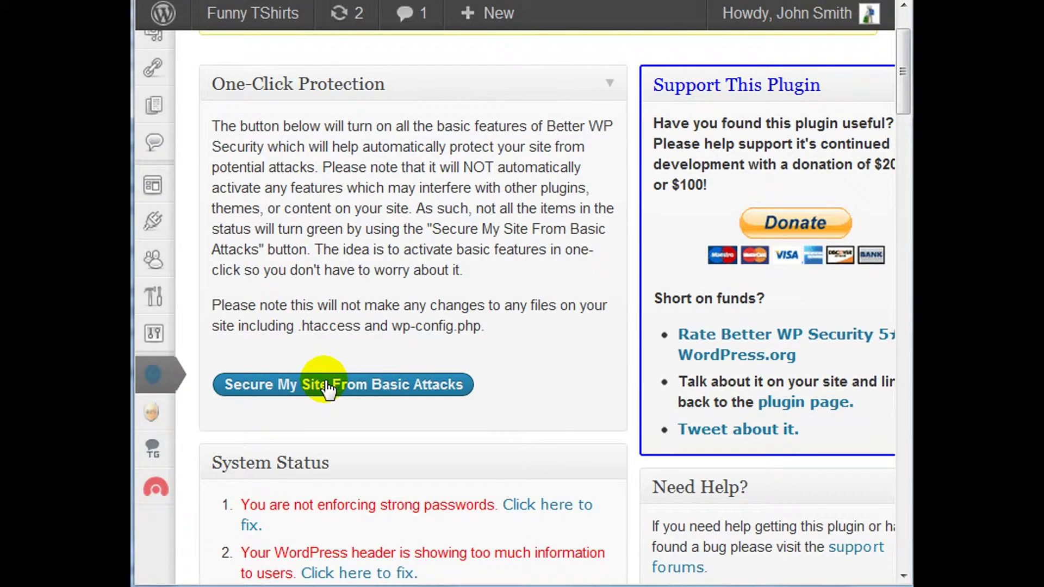
click(403, 391)
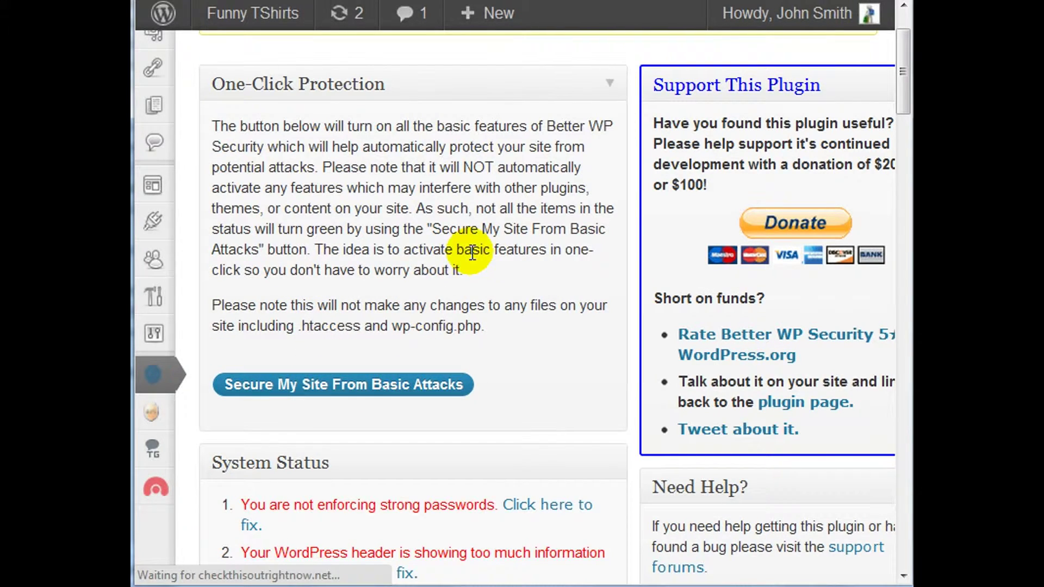
- Examine the System Status list of security items and the colour legend beneath it
scroll(473, 263, down, 10)
scroll(479, 264, down, 13)
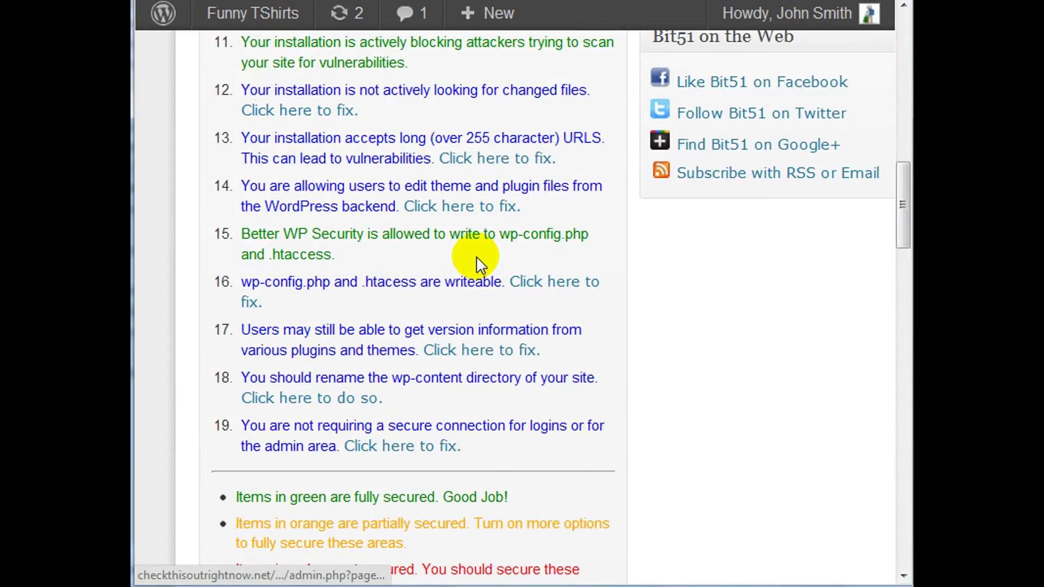
scroll(479, 265, down, 7)
scroll(476, 261, up, 20)
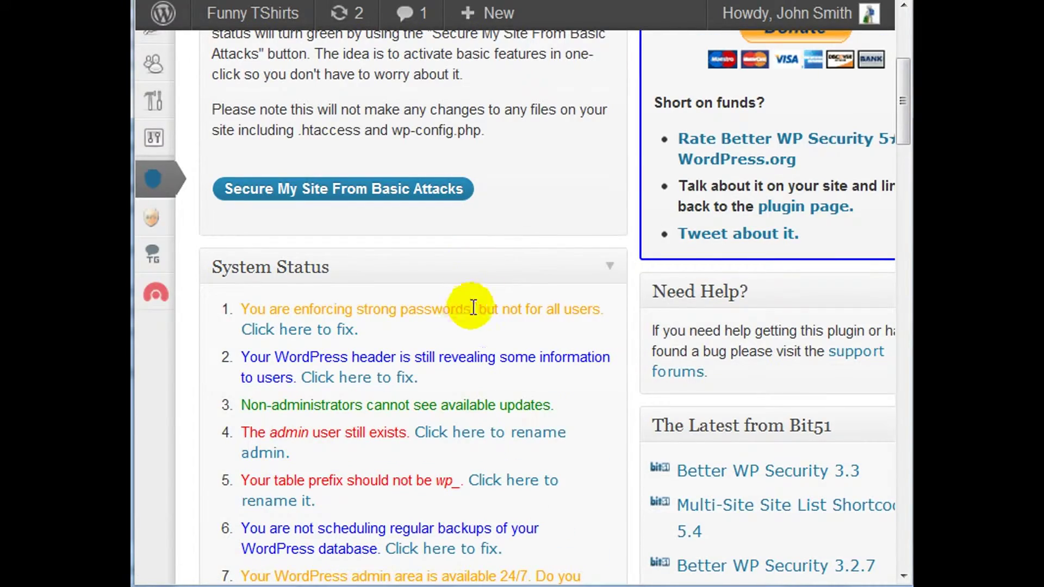
scroll(496, 308, down, 2)
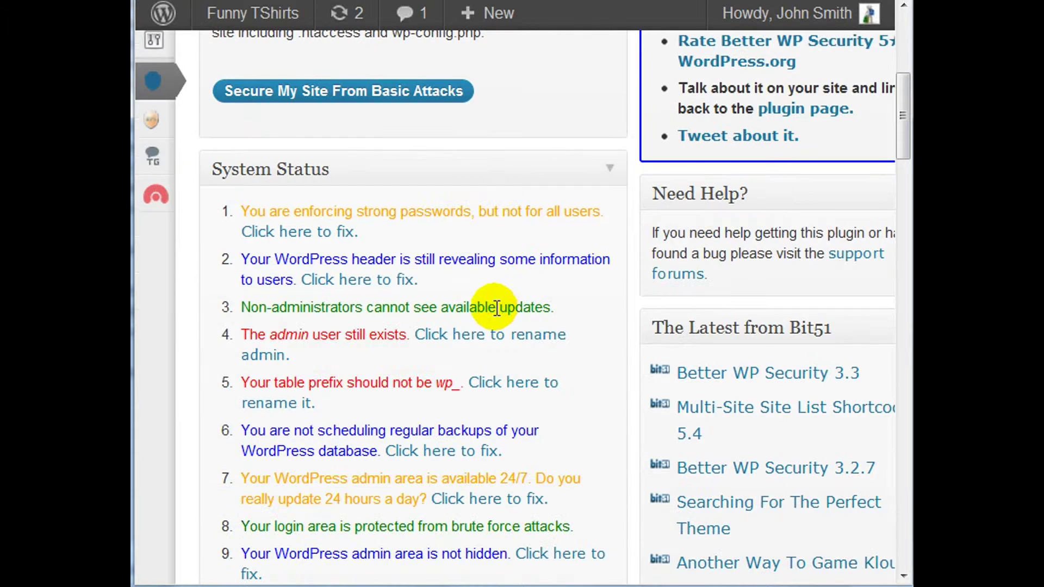
scroll(218, 215, down, 15)
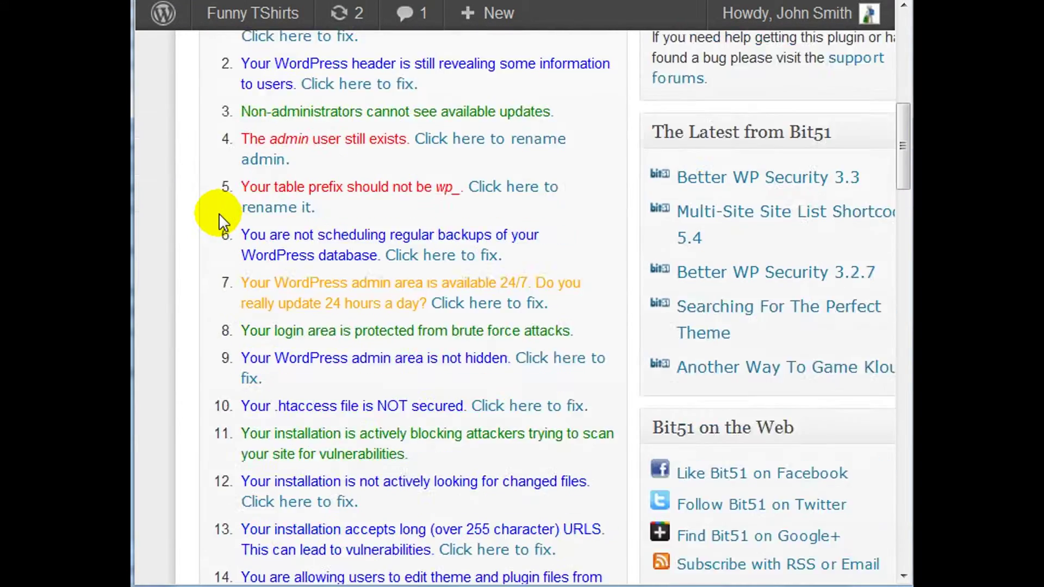
scroll(205, 258, down, 3)
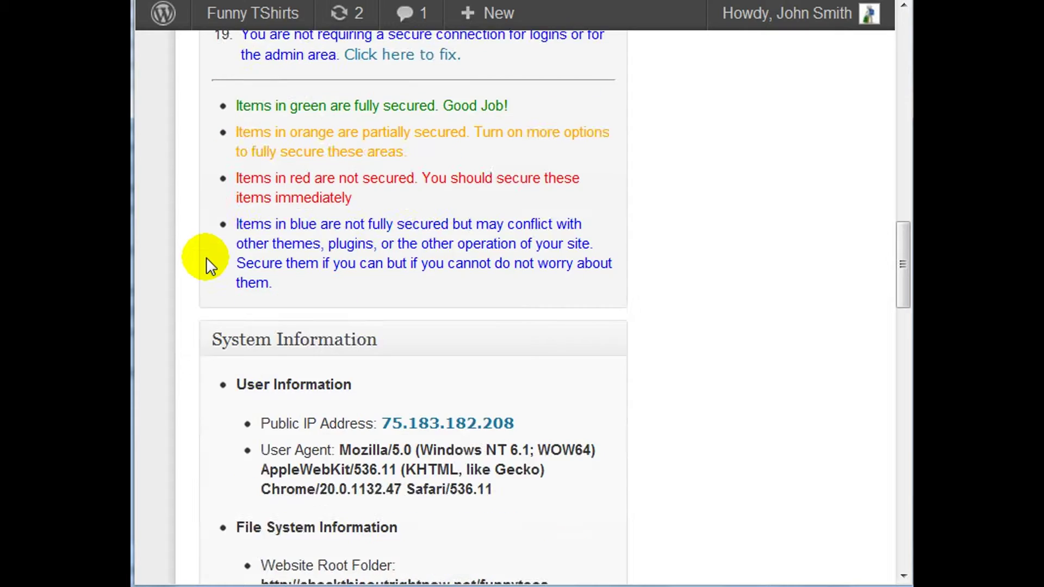
scroll(207, 255, up, 15)
scroll(209, 253, down, 12)
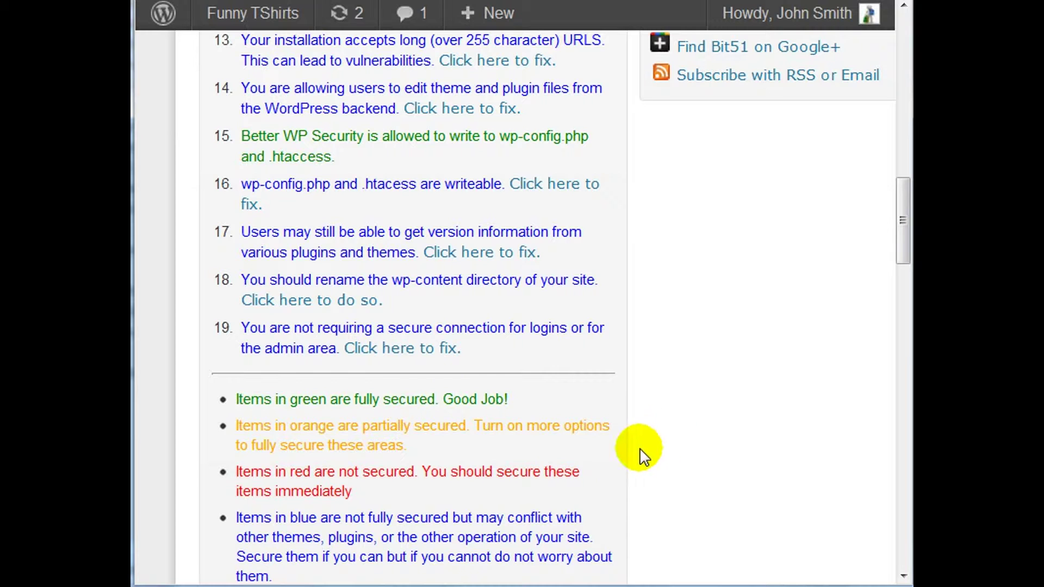
scroll(630, 457, up, 10)
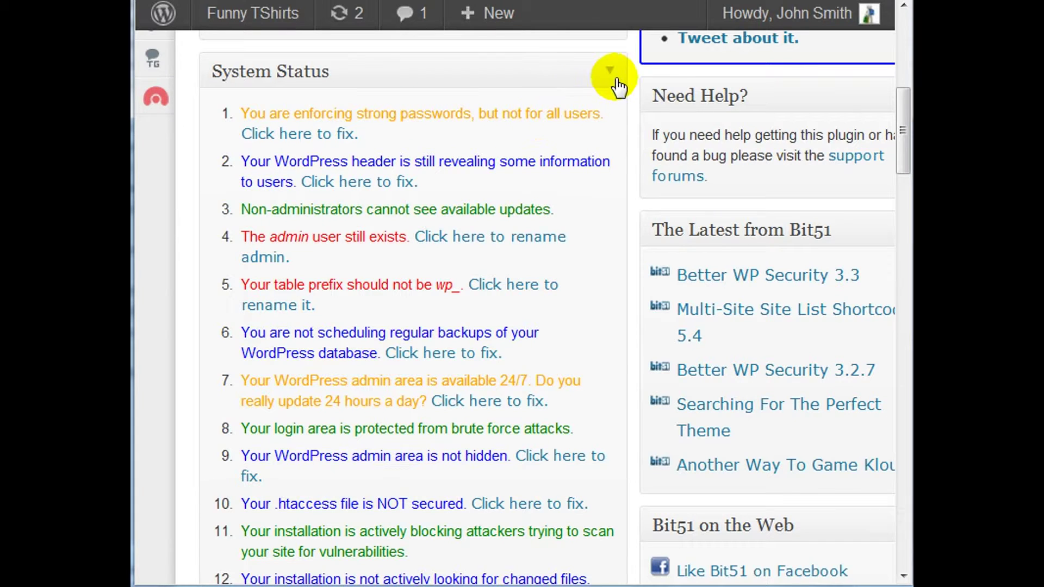
click(324, 141)
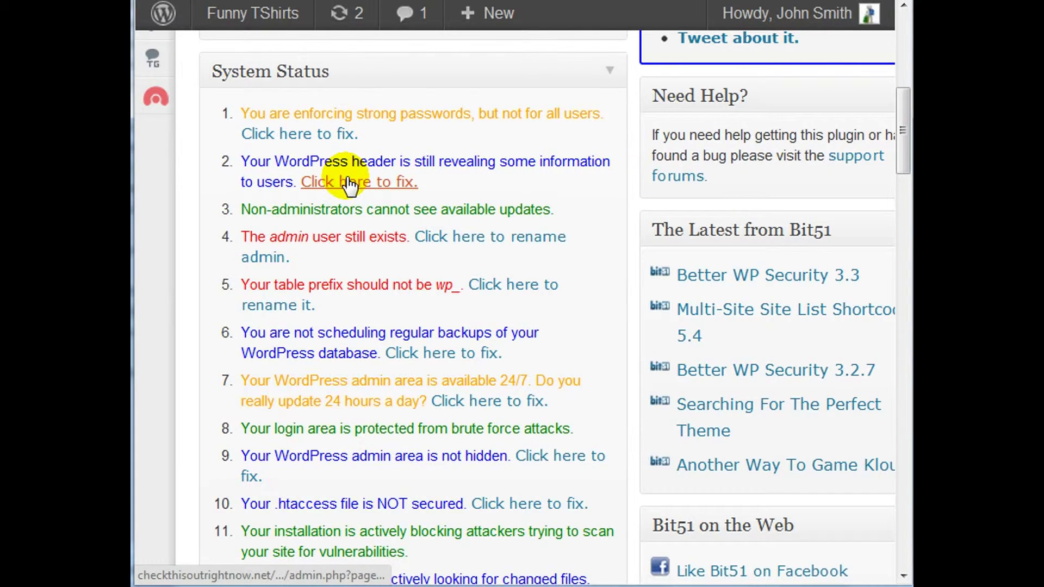
- Open the fix for the existing admin user and change that username to ftuser, saving the change
click(413, 13)
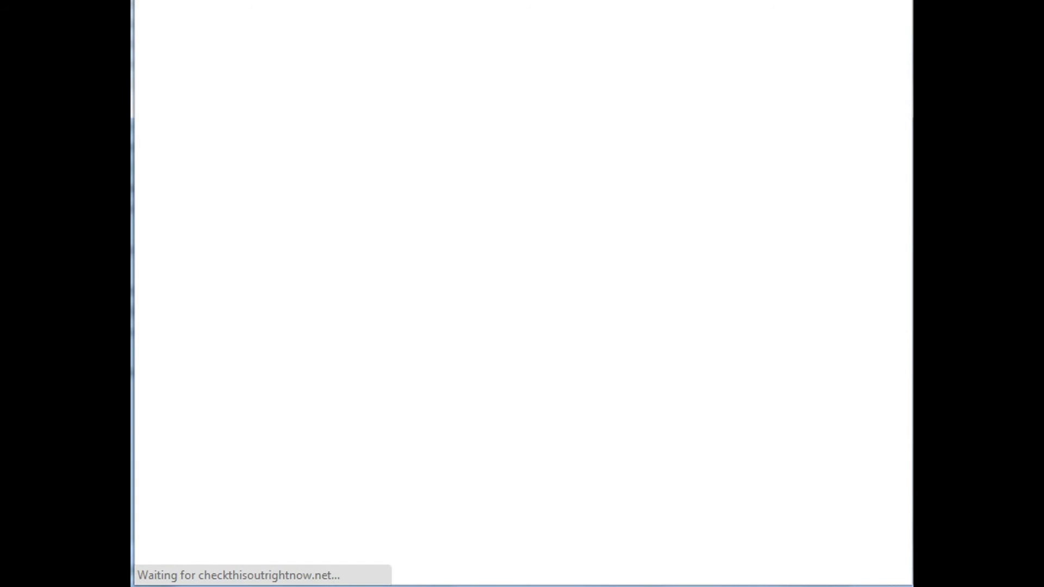
scroll(416, 198, down, 5)
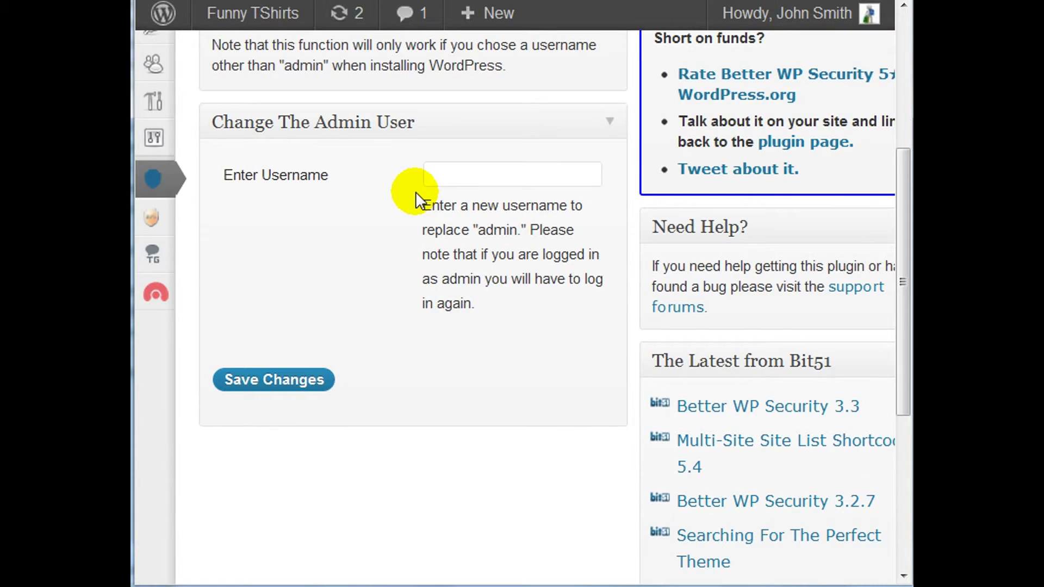
click(481, 174)
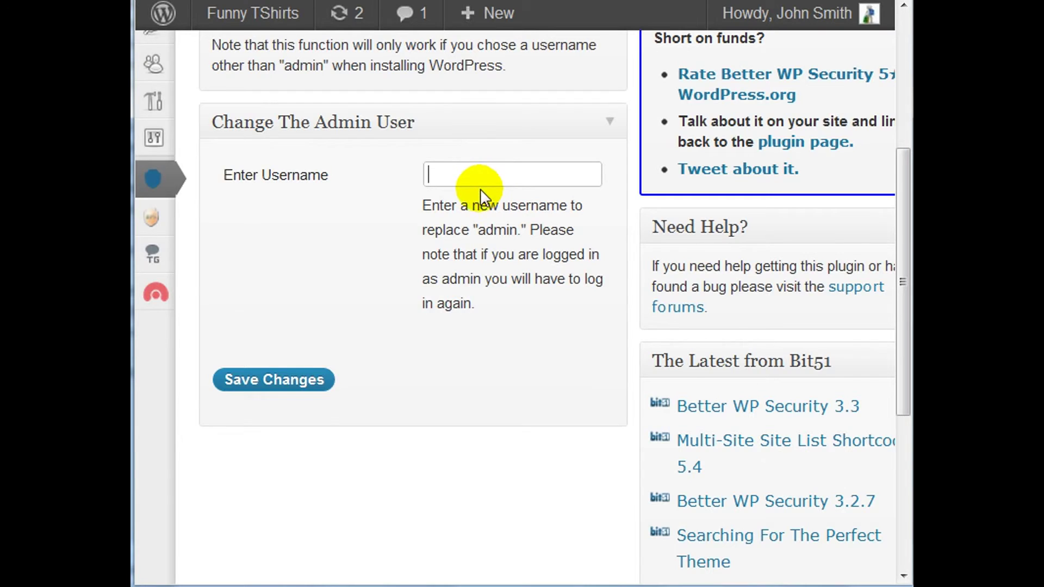
scroll(479, 190, up, 4)
scroll(482, 196, down, 2)
text(ftuser)
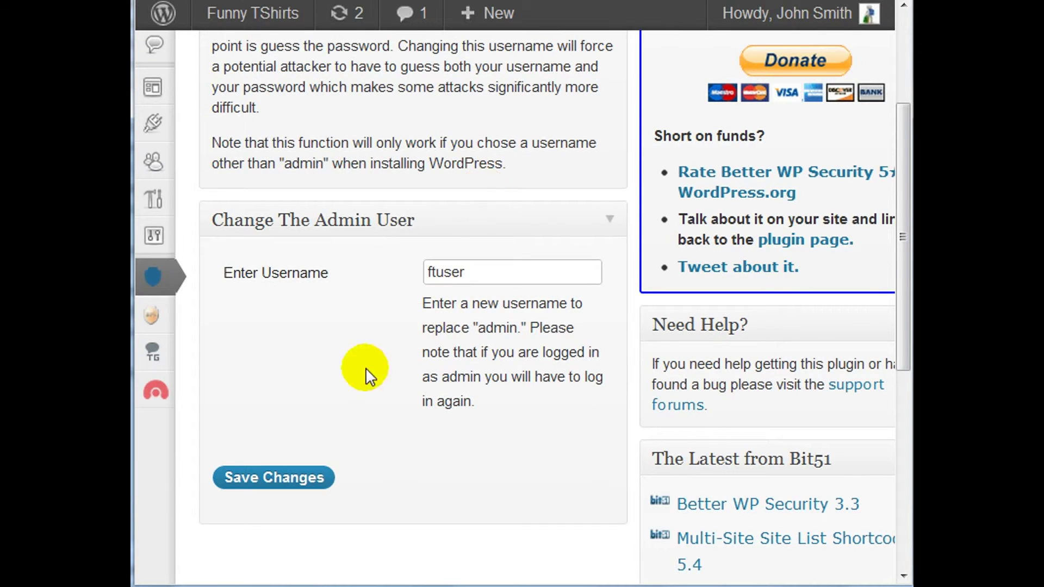
click(280, 478)
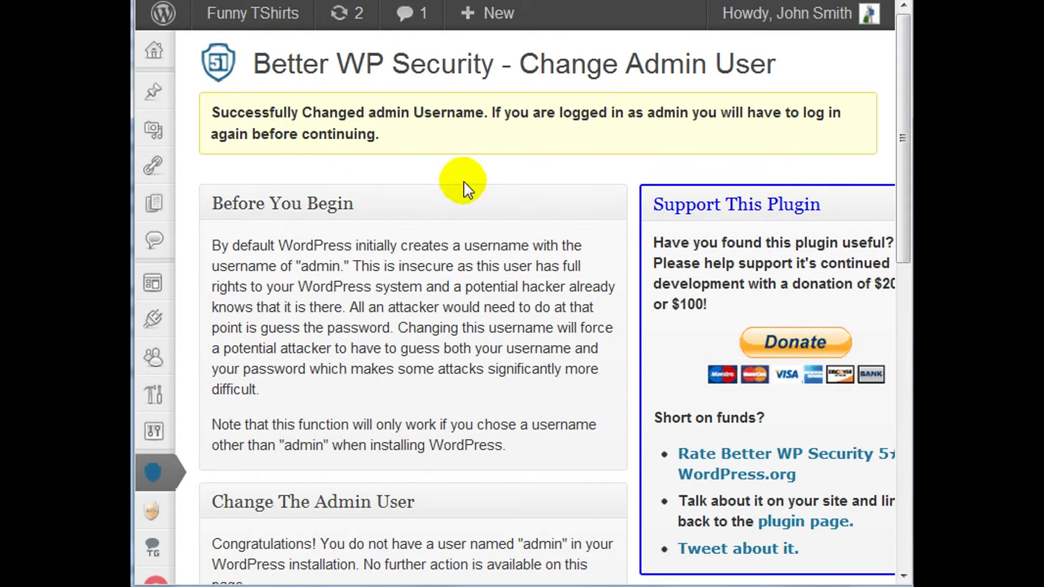
scroll(350, 279, down, 3)
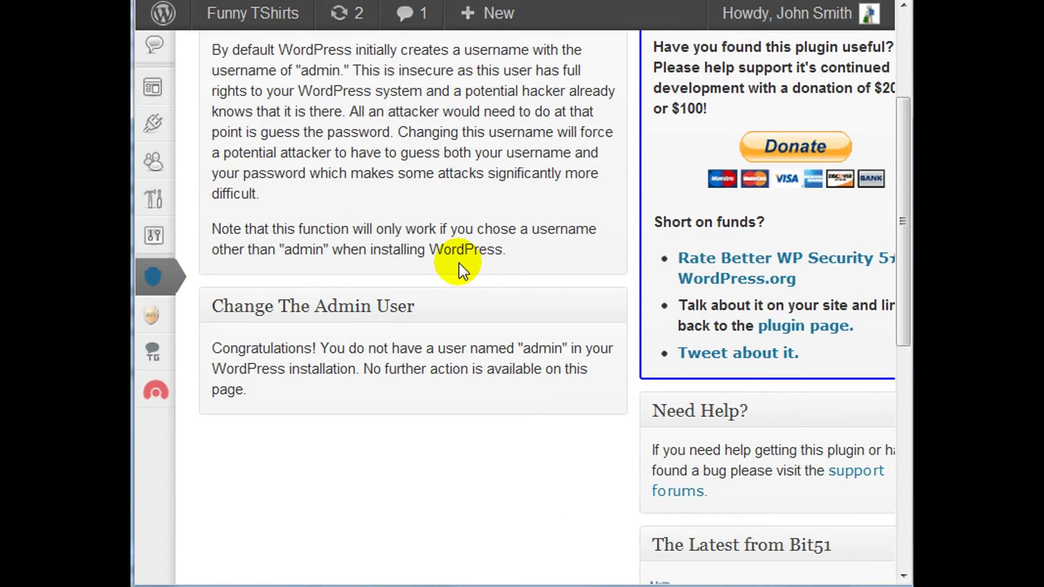
scroll(458, 262, up, 3)
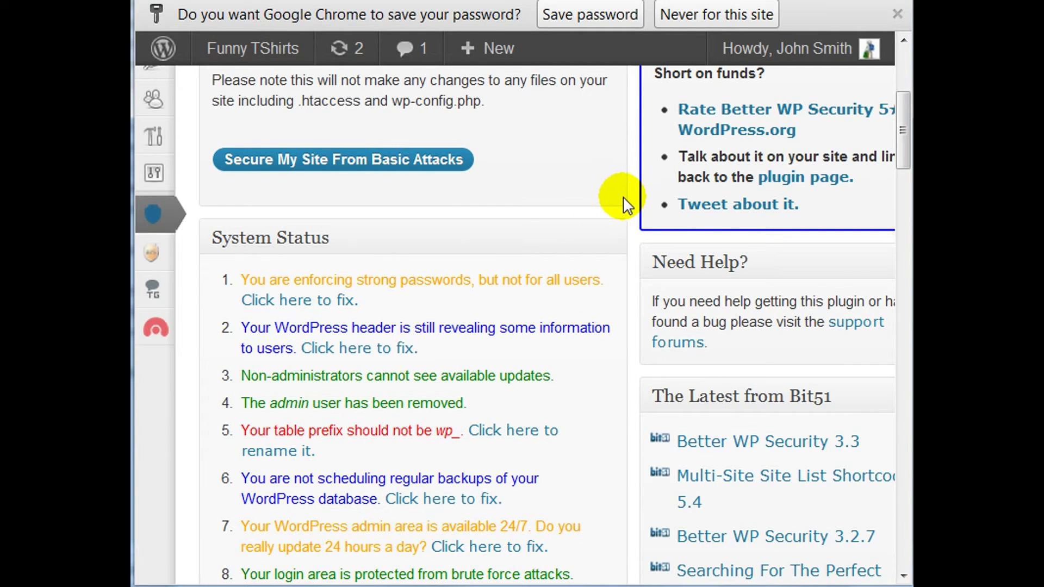
- Let the browser save the login password and review the System Status list for items still unsecured
click(625, 11)
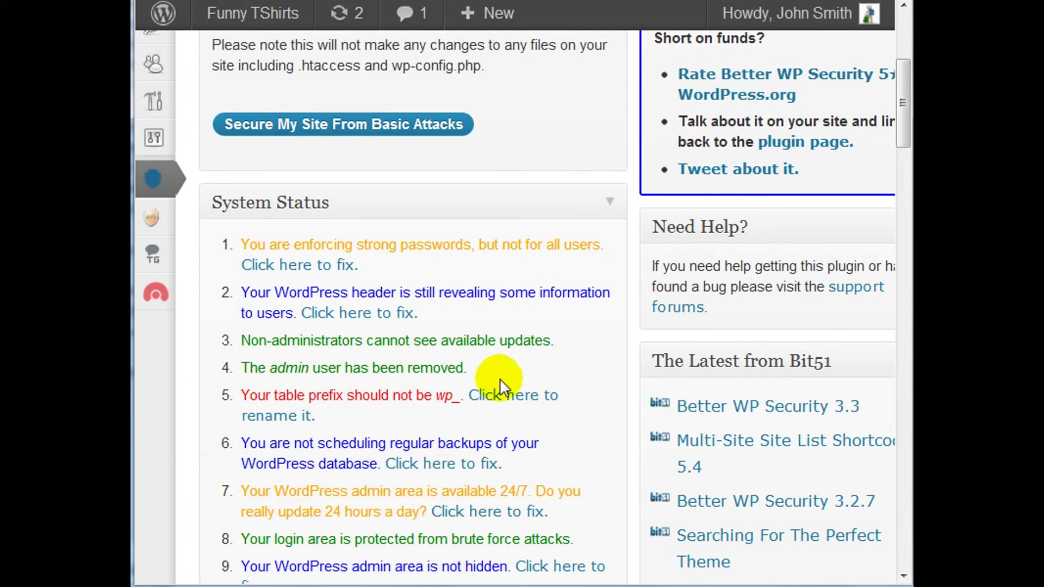
scroll(636, 288, down, 3)
scroll(630, 282, down, 3)
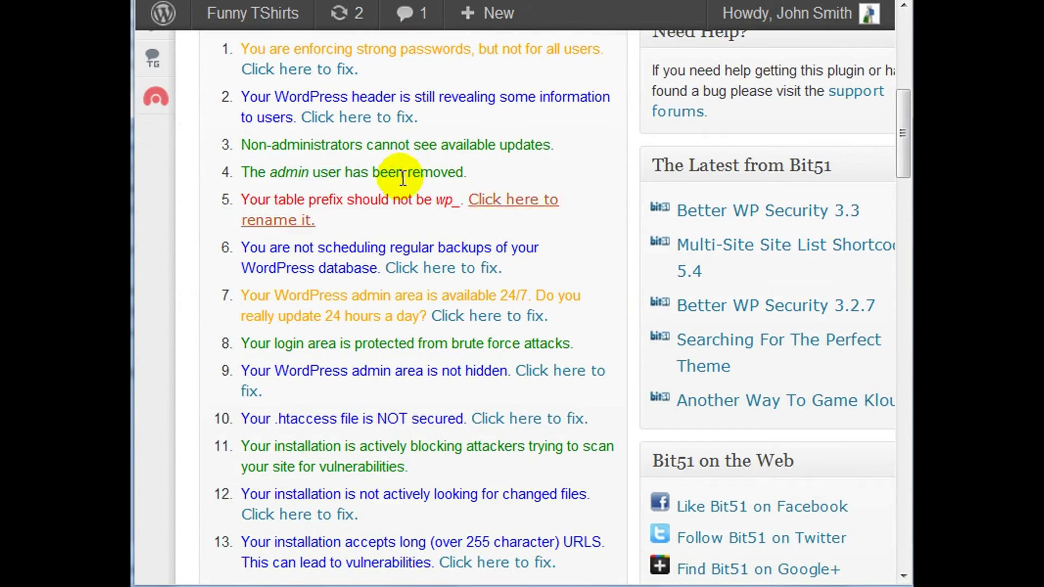
- Read through the System Status items, from strong passwords and table prefix to renaming wp-content and requiring secure connections, checking which still offer a fix
scroll(476, 283, down, 3)
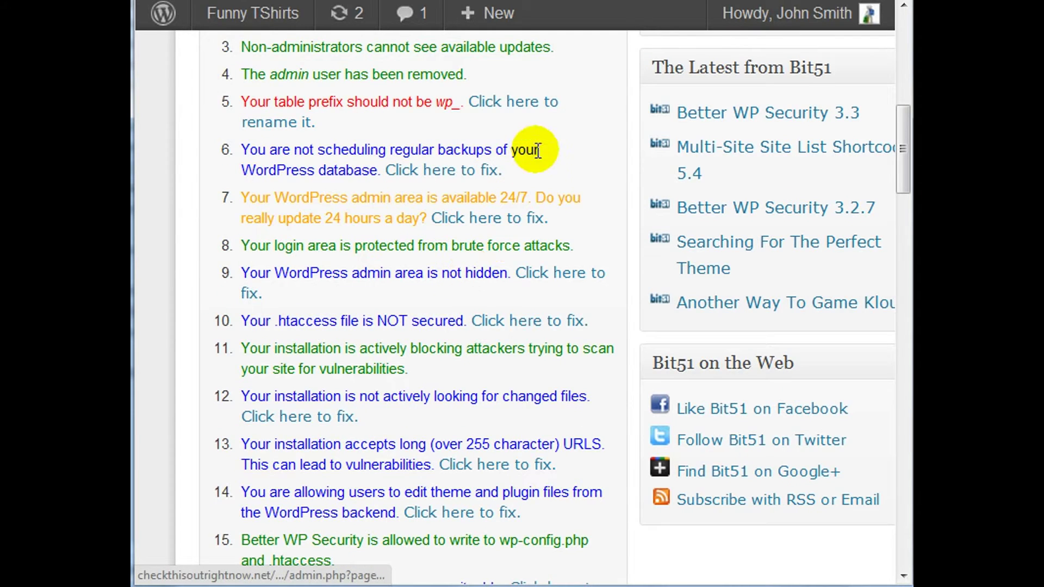
scroll(485, 243, up, 3)
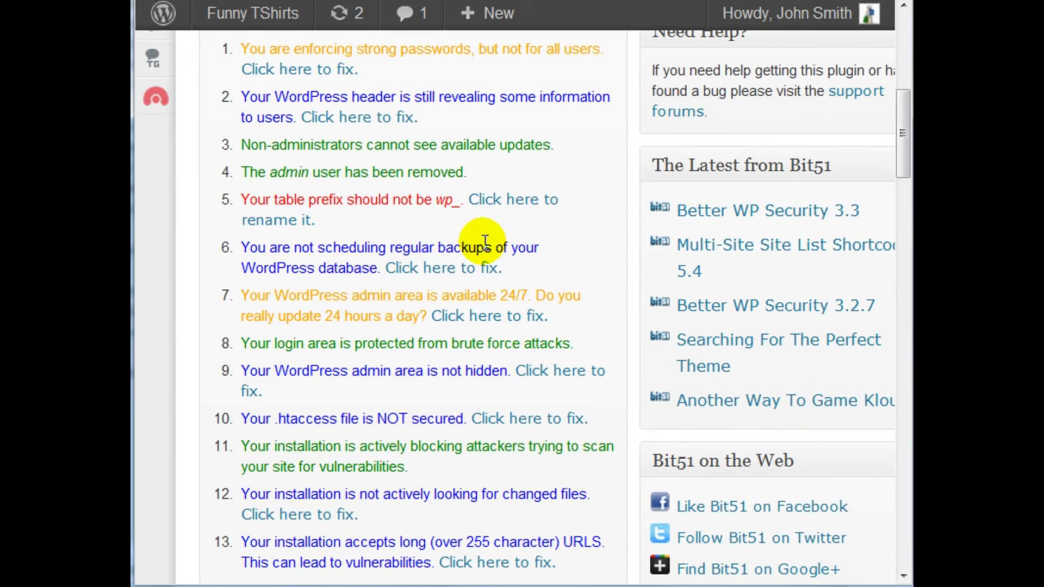
scroll(381, 133, up, 3)
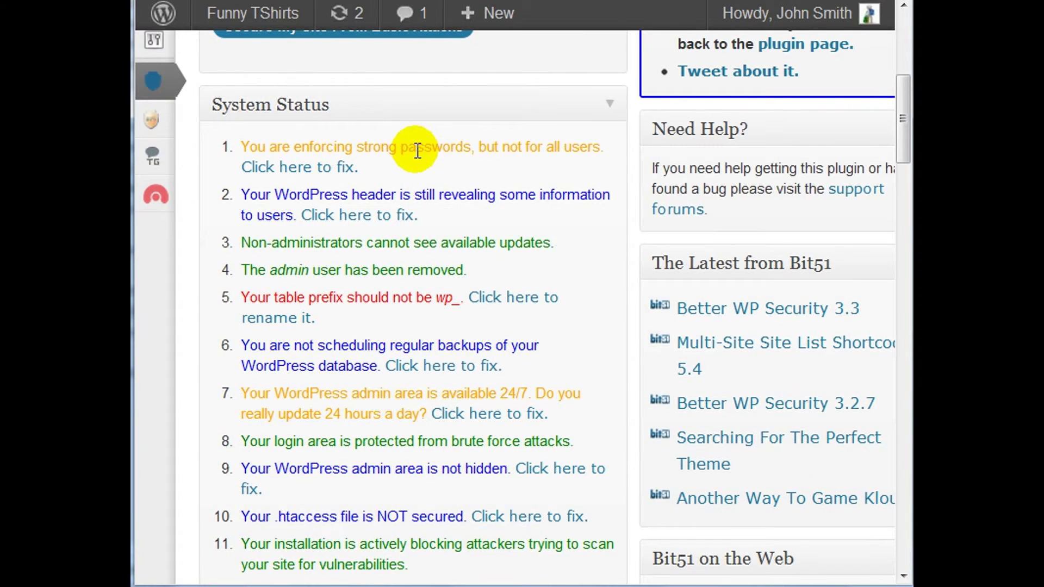
scroll(484, 164, down, 3)
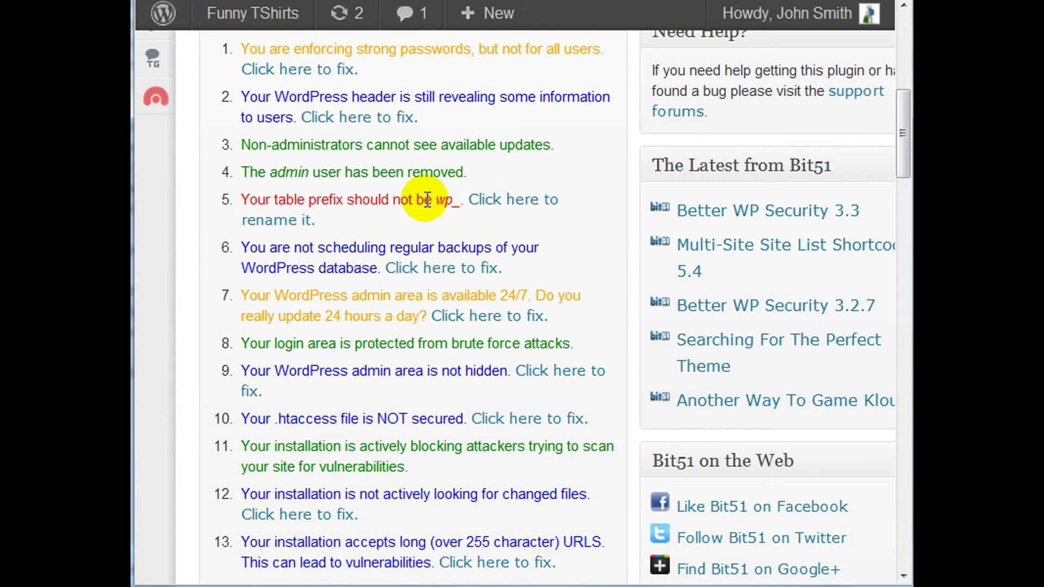
scroll(501, 203, up, 3)
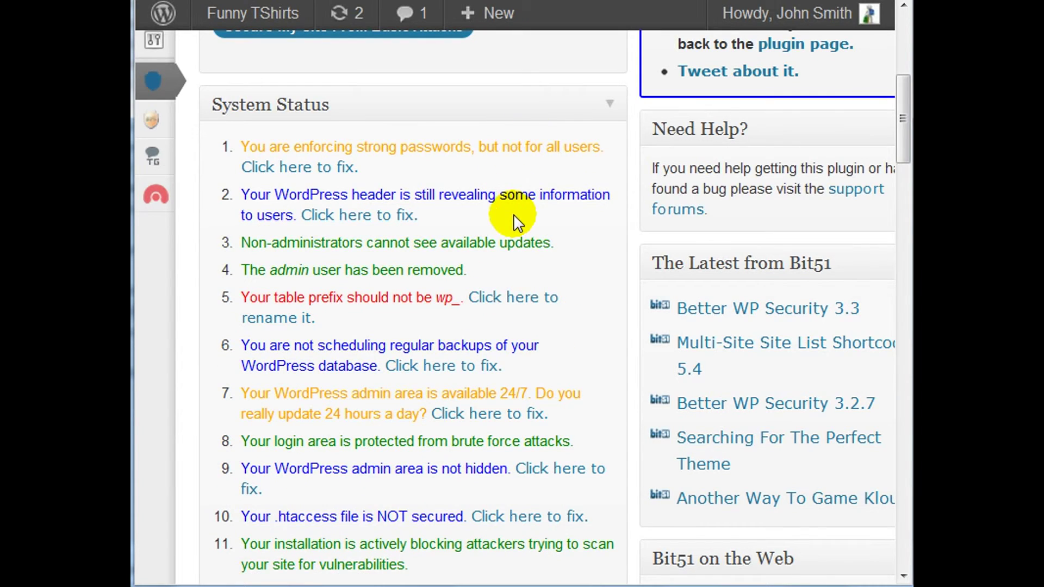
scroll(519, 197, down, 3)
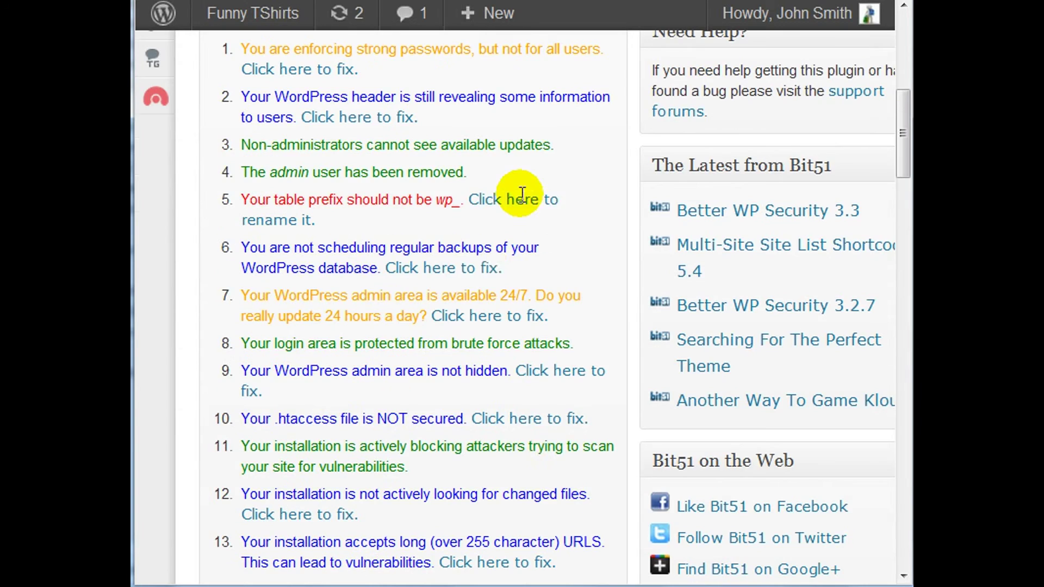
scroll(484, 259, down, 3)
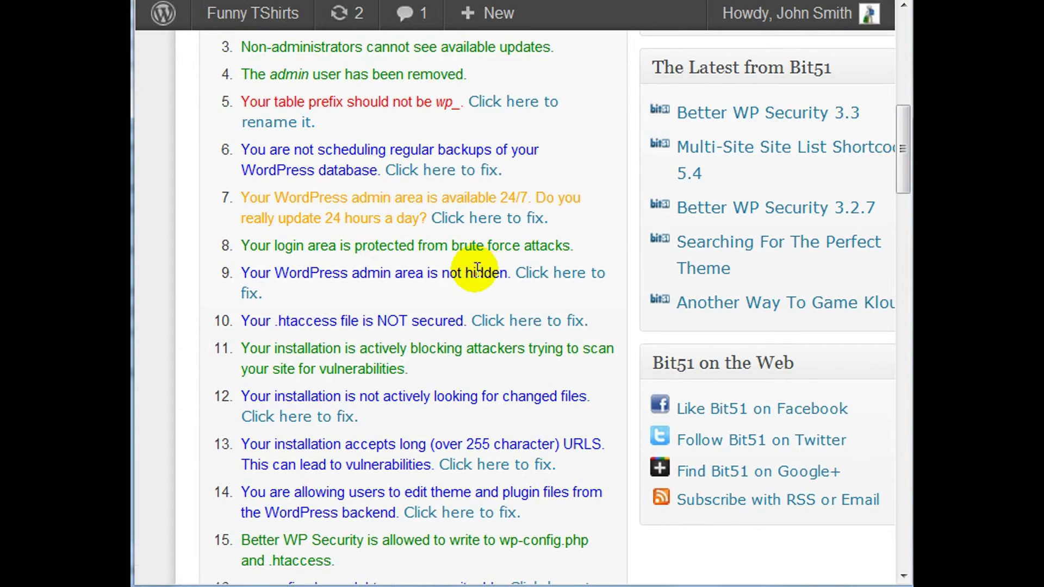
scroll(462, 270, down, 3)
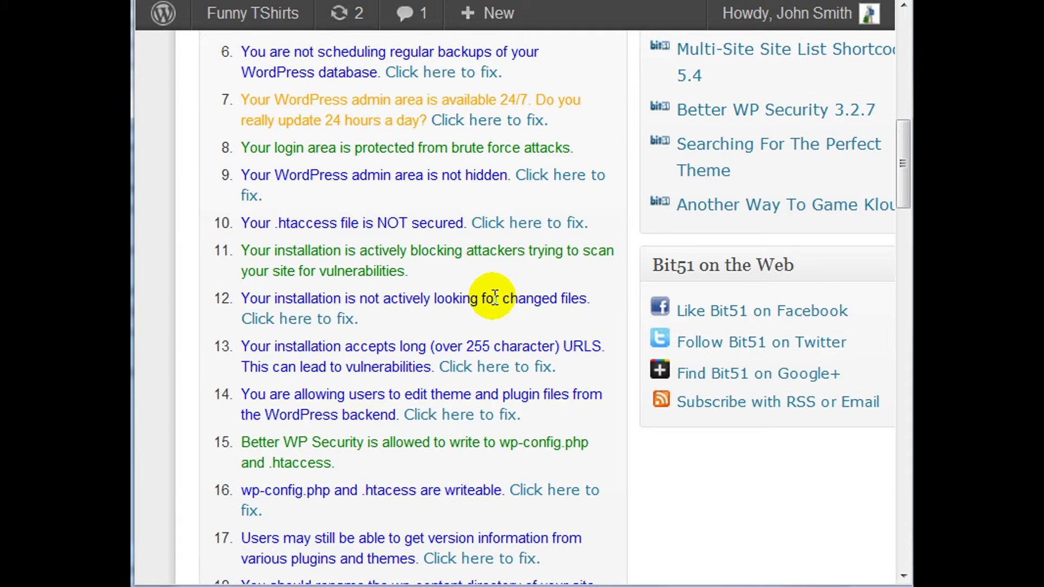
scroll(493, 298, down, 3)
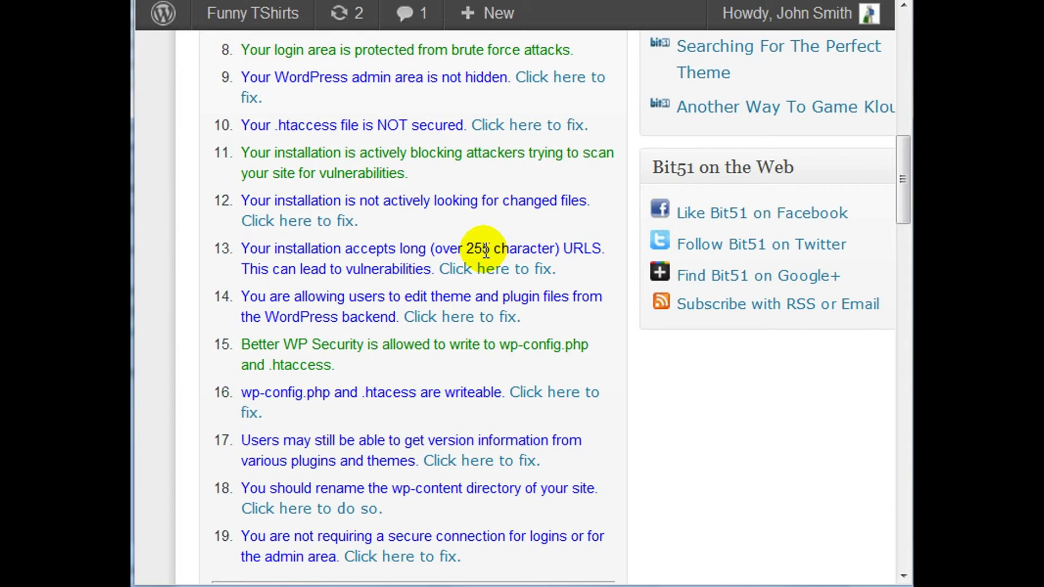
scroll(235, 305, down, 6)
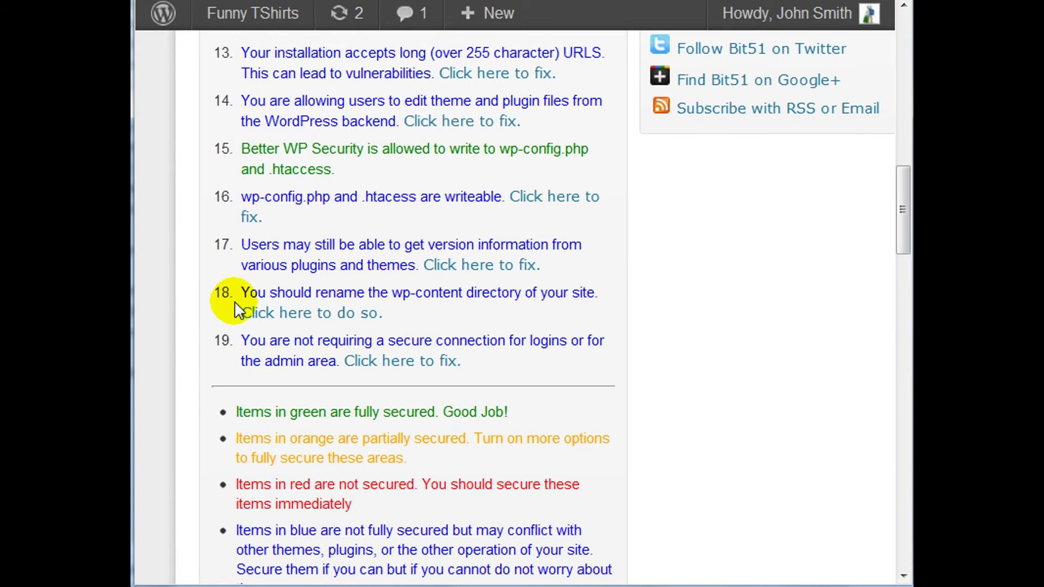